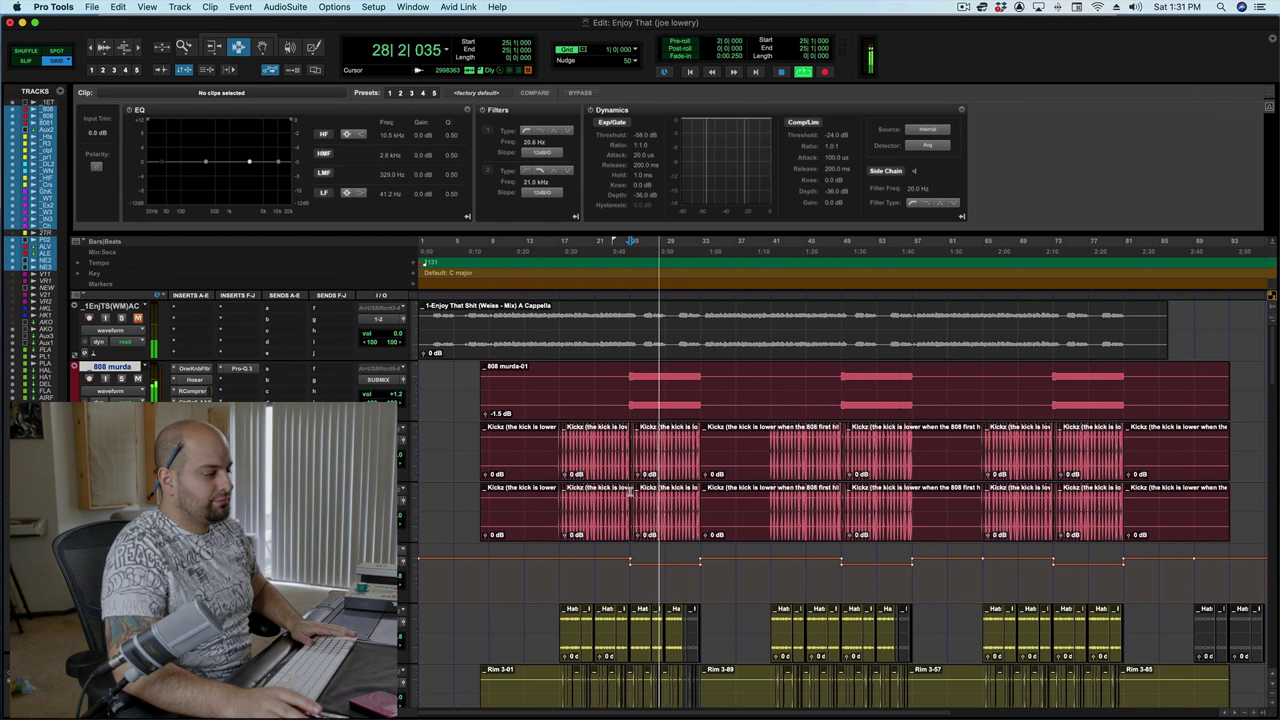
Check the Aux 2 LX480 Small Ambience reverb, then play the beat from bar 17.
{"action": "key", "text": "space"}
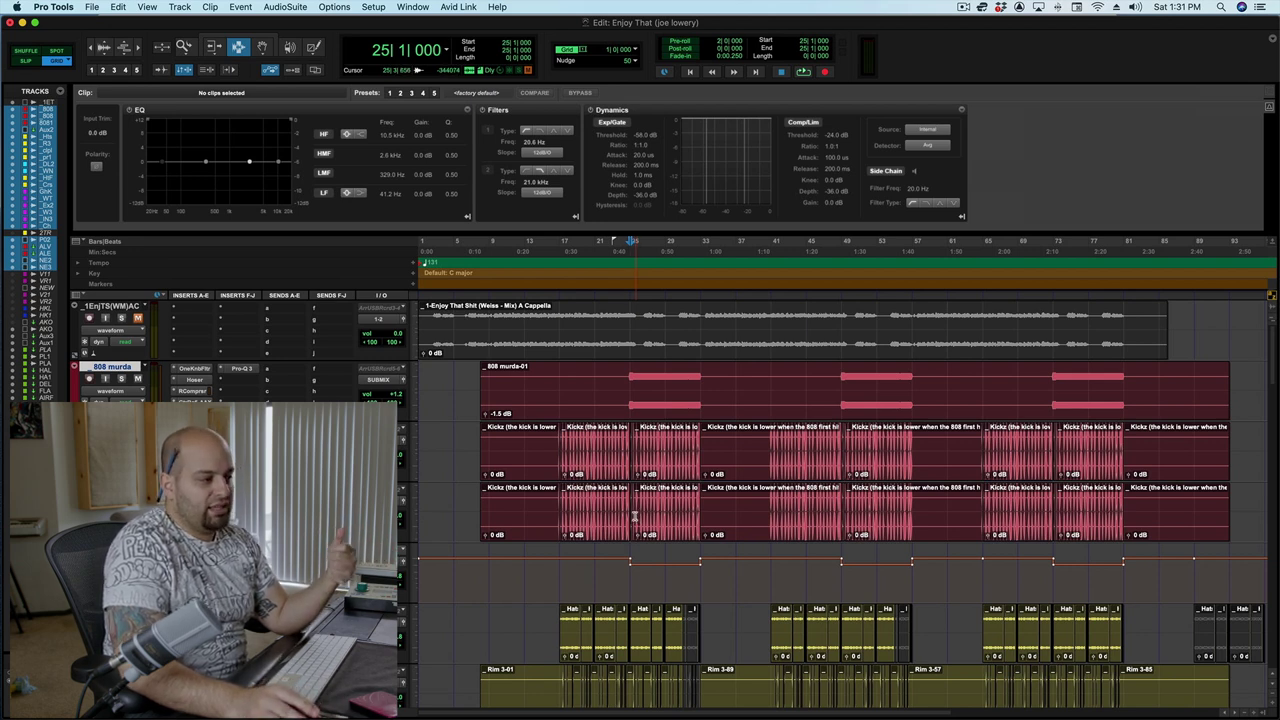
{"action": "left_click", "coordinate": [560, 512]}
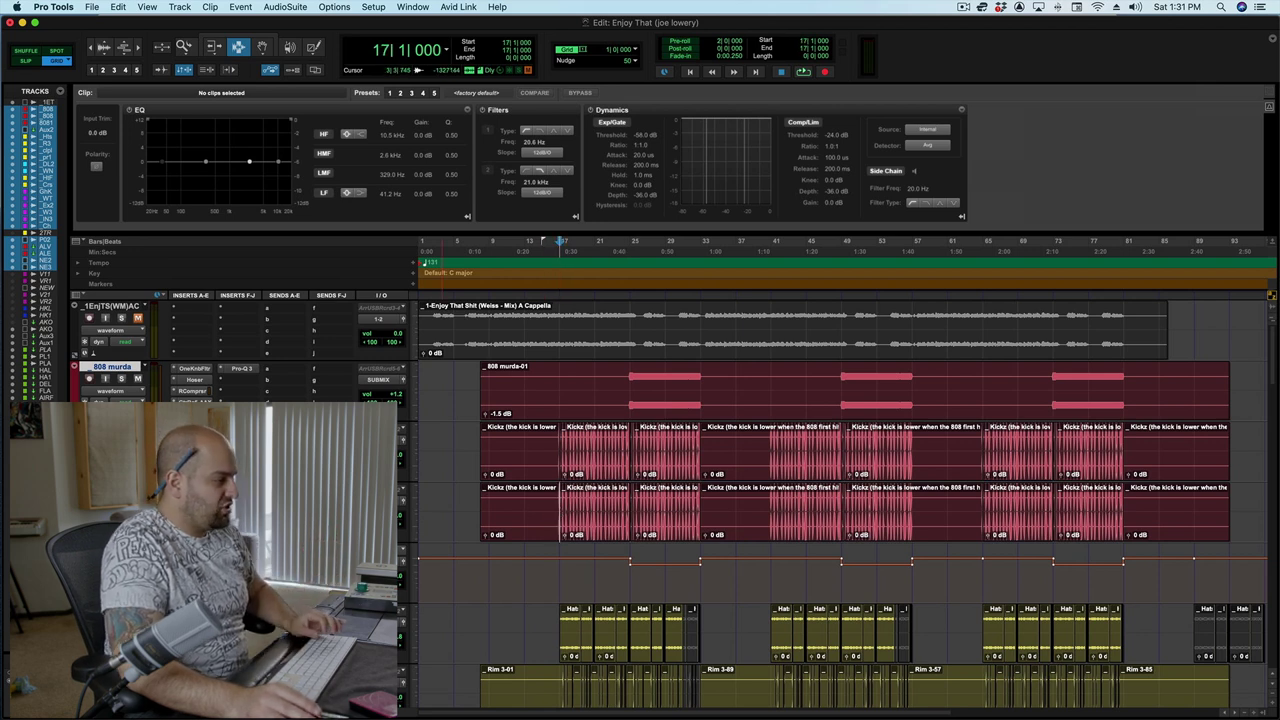
{"action": "key", "text": "ctrl+alt+super+w"}
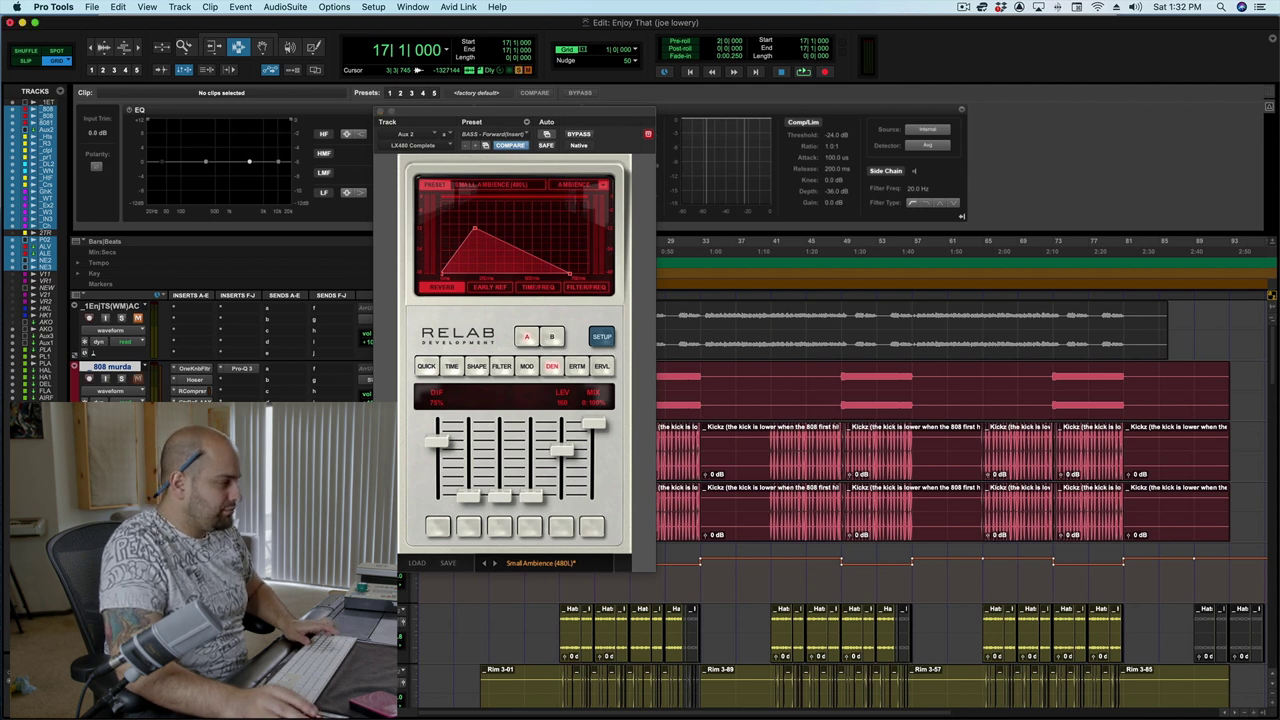
{"action": "key", "text": "space"}
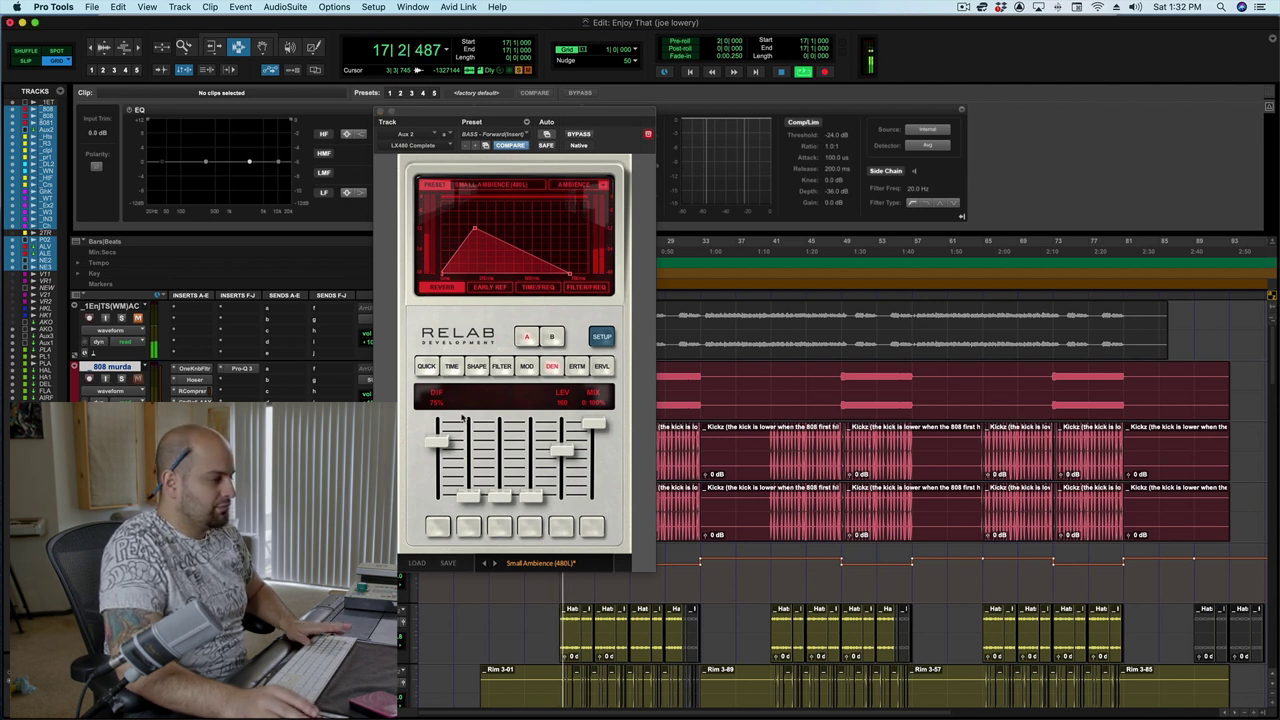
{"action": "left_click", "coordinate": [379, 111]}
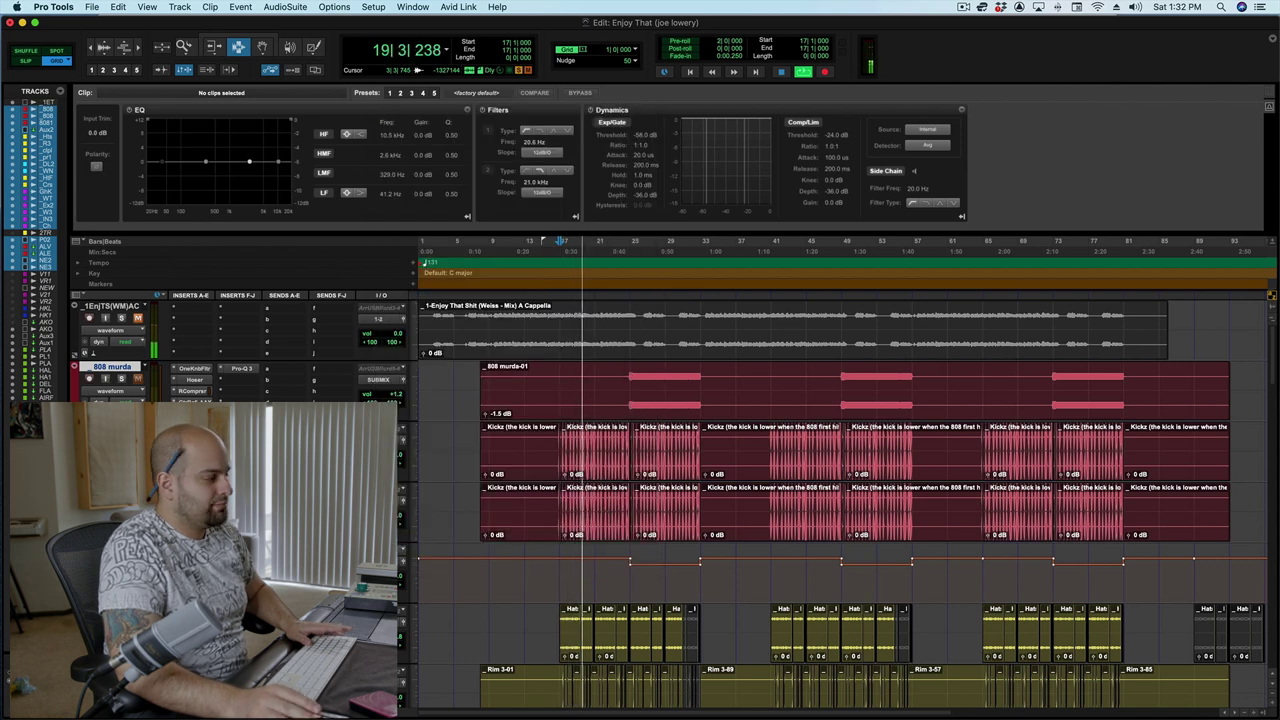
Replay from bar 17 and raise the Aux 2 reverb return fader to +6.0 dB.
{"action": "key", "text": "space"}
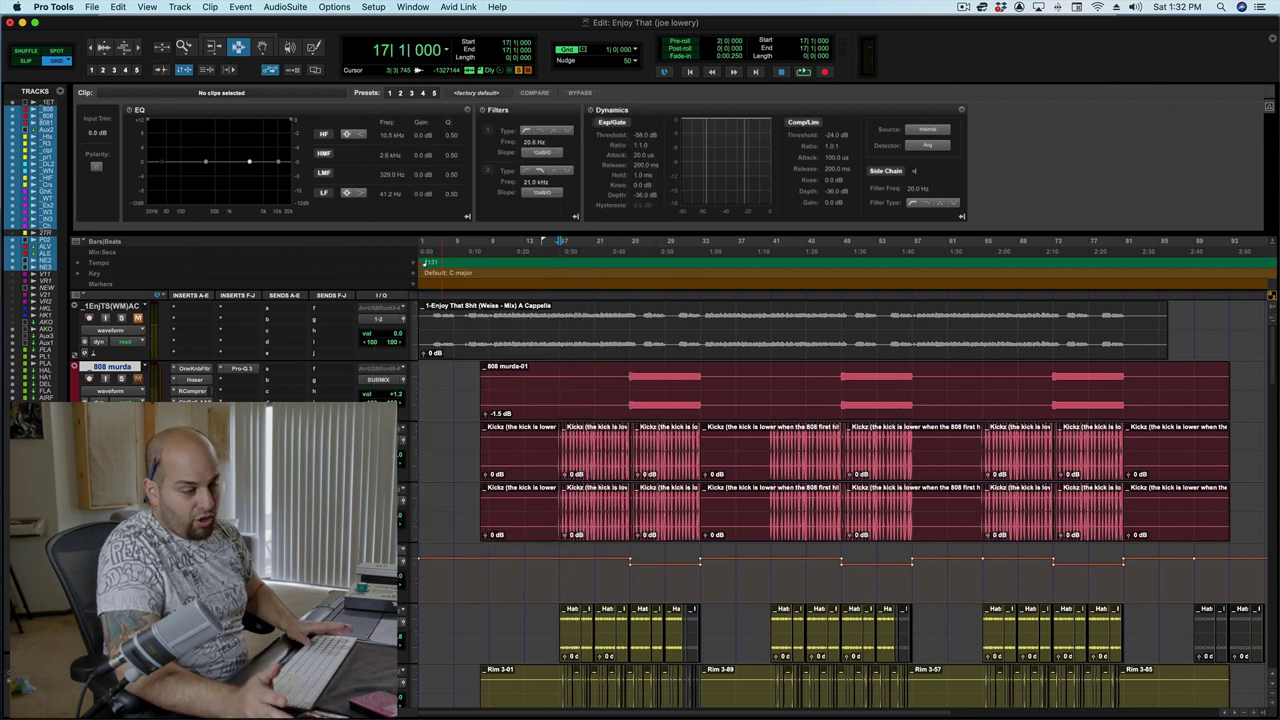
{"action": "key", "text": "space"}
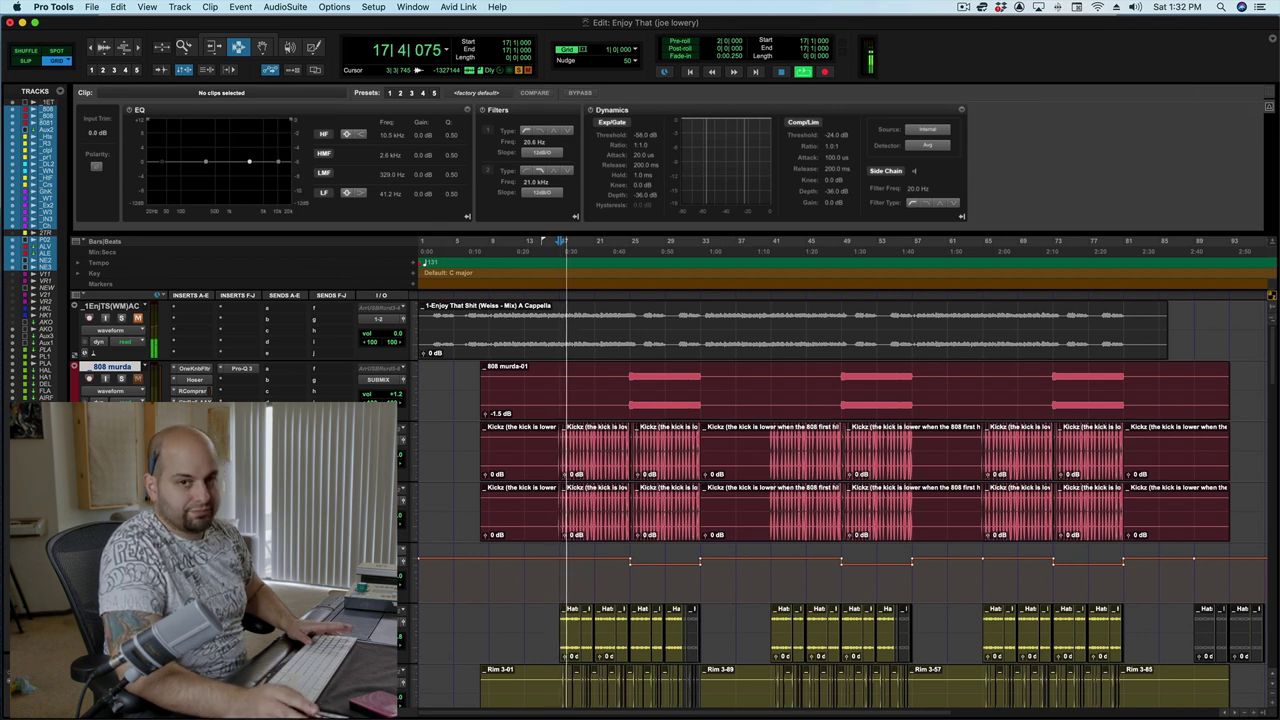
{"action": "key", "text": "space"}
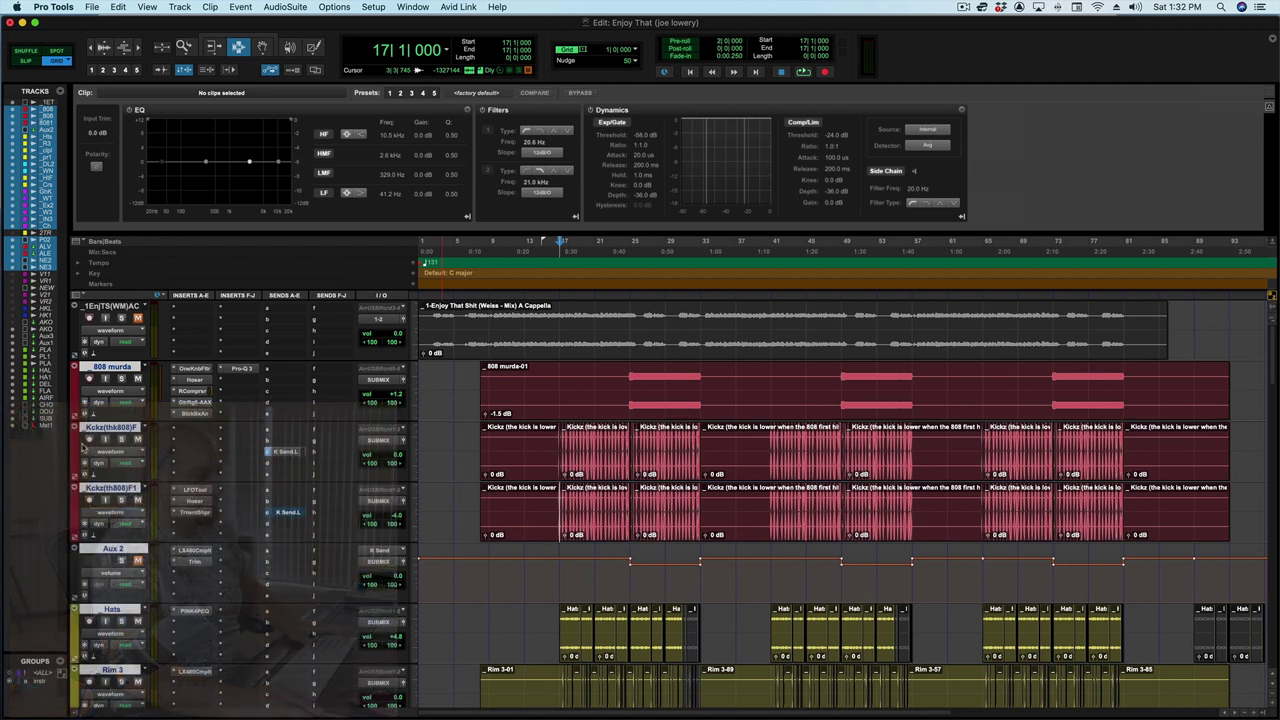
{"action": "key", "text": "space"}
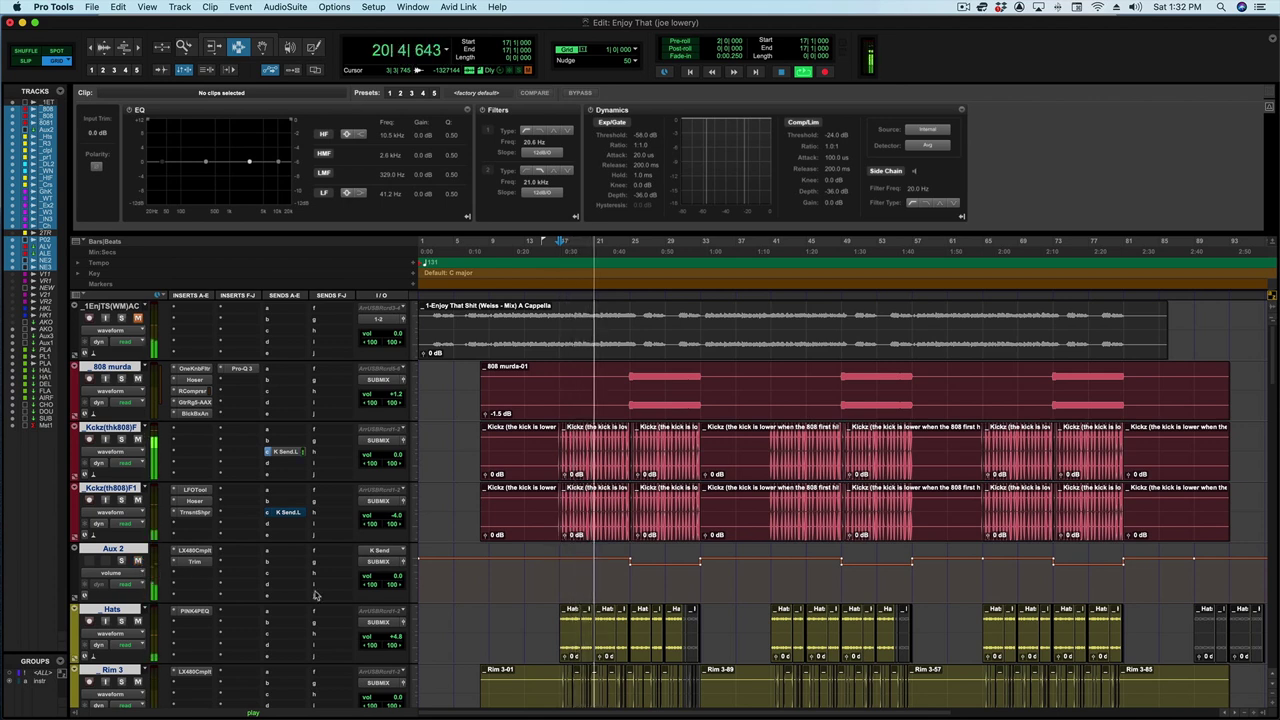
{"action": "left_click", "coordinate": [372, 575]}
{"action": "left_click_drag", "start_coordinate": [372, 575], "coordinate": [371, 603]}
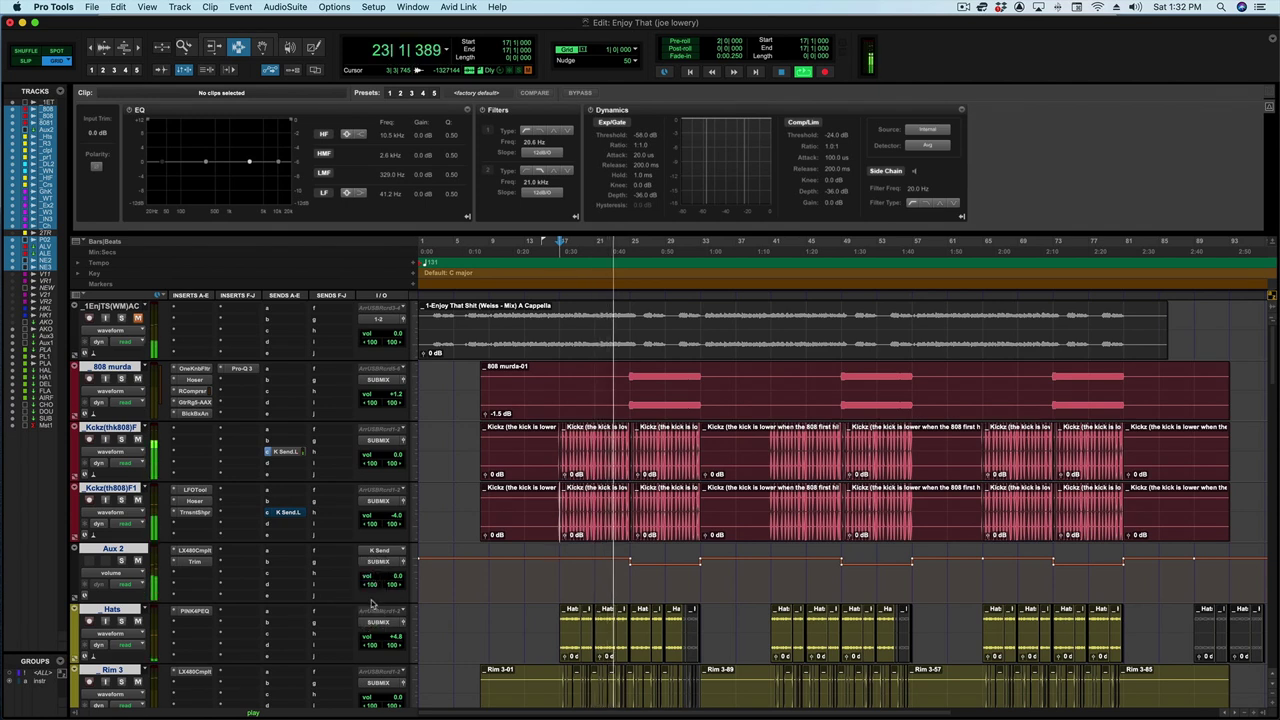
{"action": "key", "text": "space"}
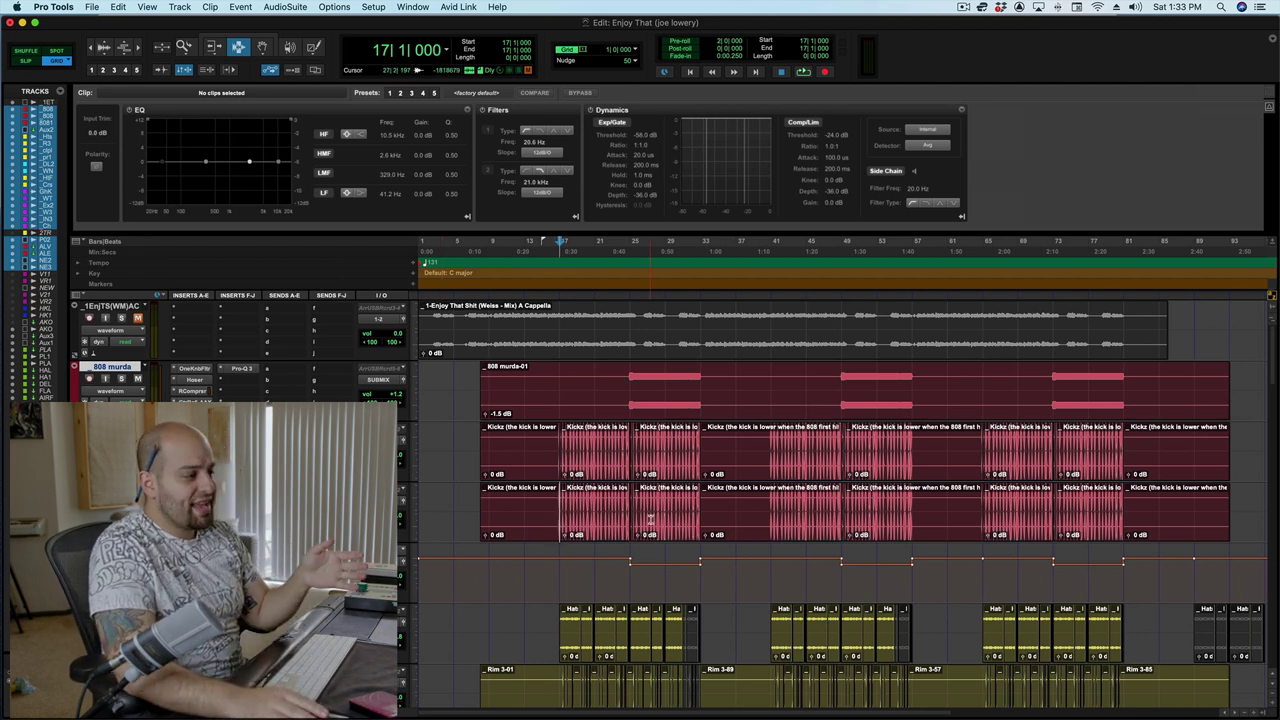
{"action": "left_click", "coordinate": [634, 513]}
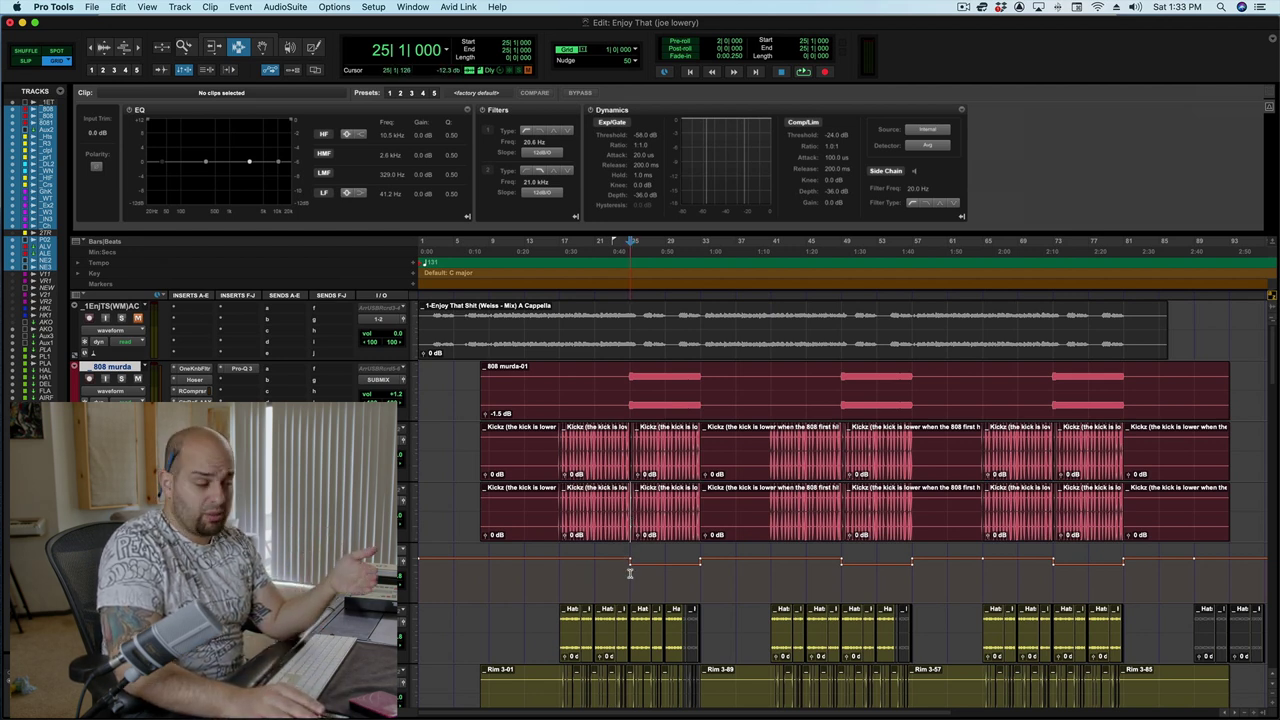
{"action": "left_click_drag", "start_coordinate": [630, 572], "coordinate": [729, 581]}
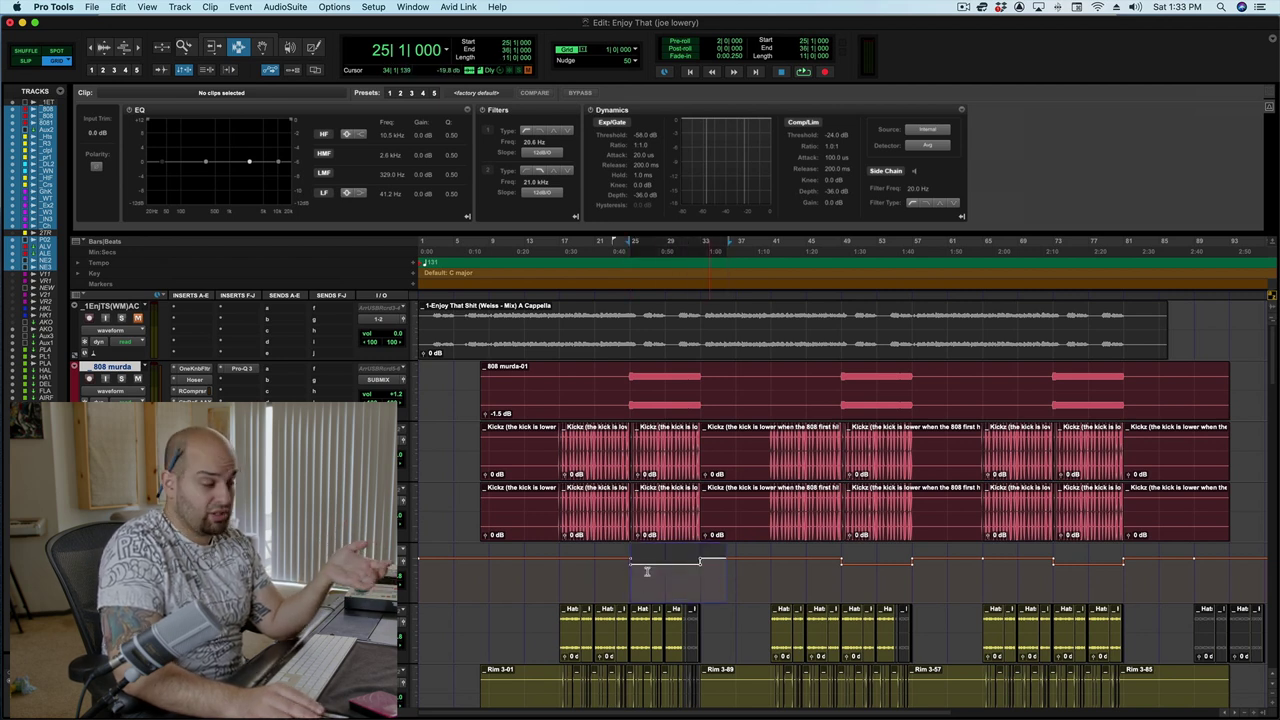
{"action": "left_click", "coordinate": [632, 510]}
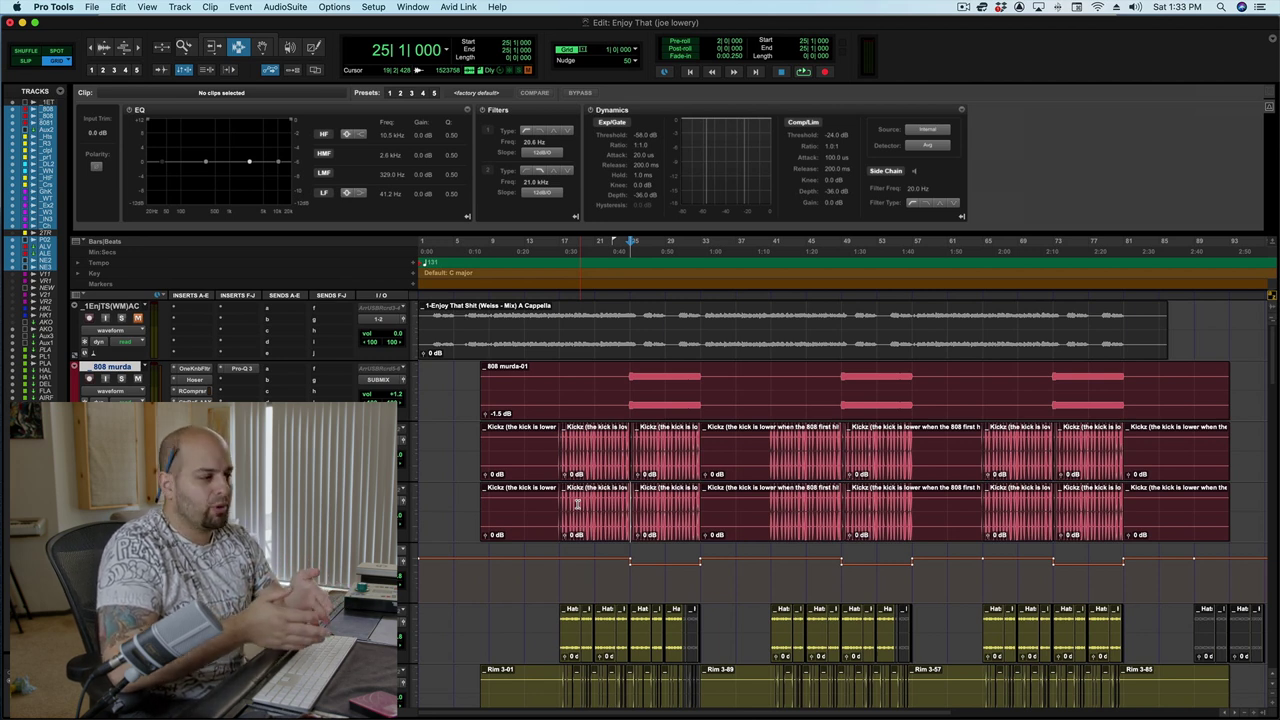
Solo 808 murda and compare its Guitar Rig effect bypassed versus active from bar 25.
{"action": "left_click", "coordinate": [120, 378]}
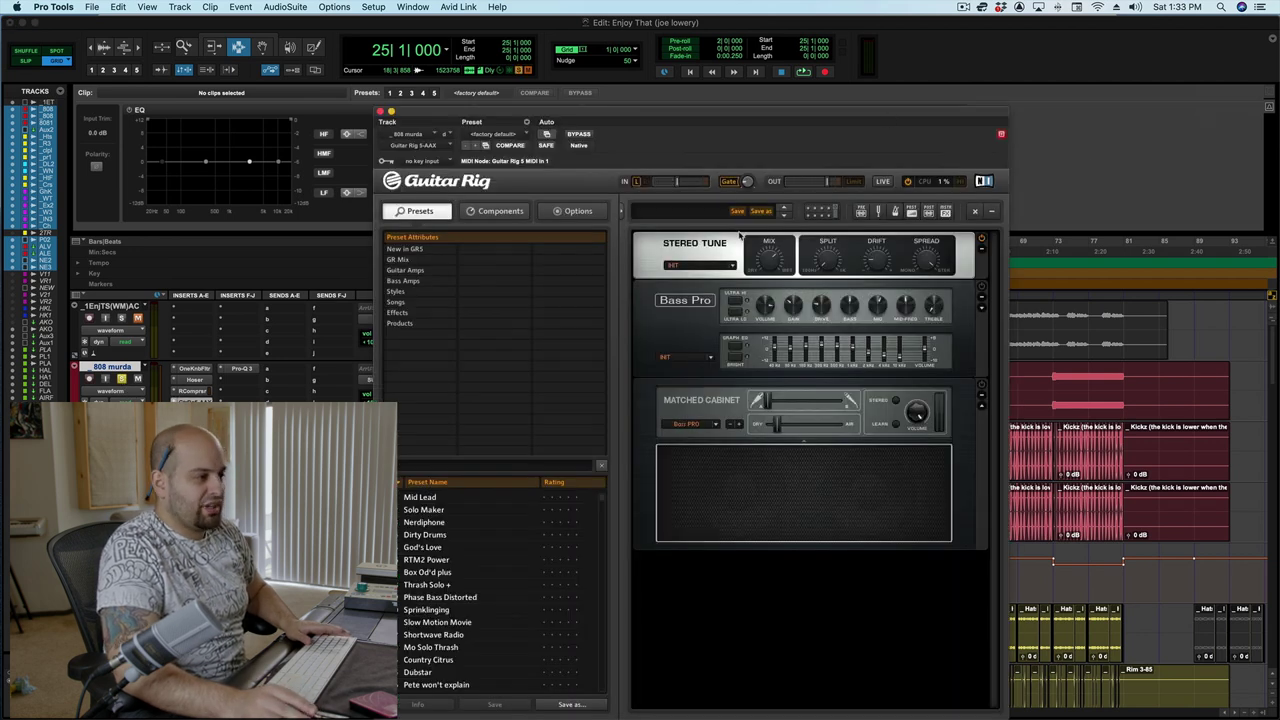
{"action": "left_click", "coordinate": [588, 135]}
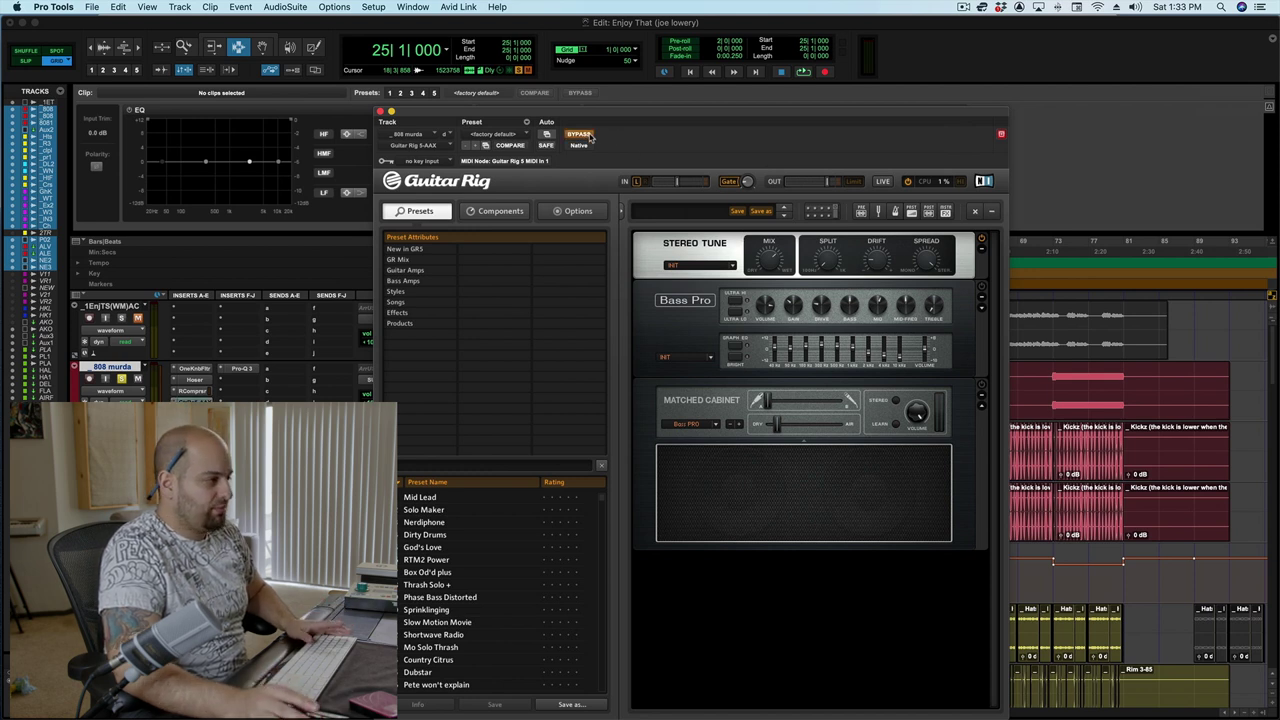
{"action": "key", "text": "space"}
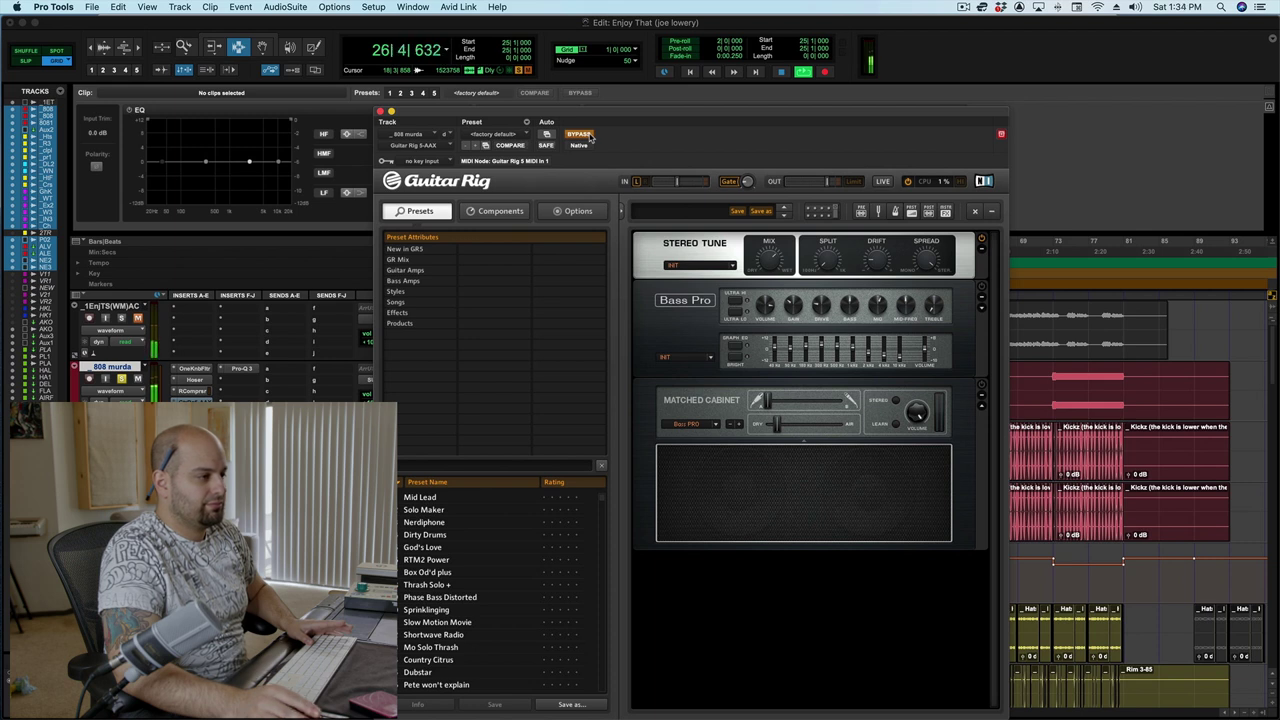
{"action": "key", "text": "space"}
{"action": "left_click", "coordinate": [580, 134]}
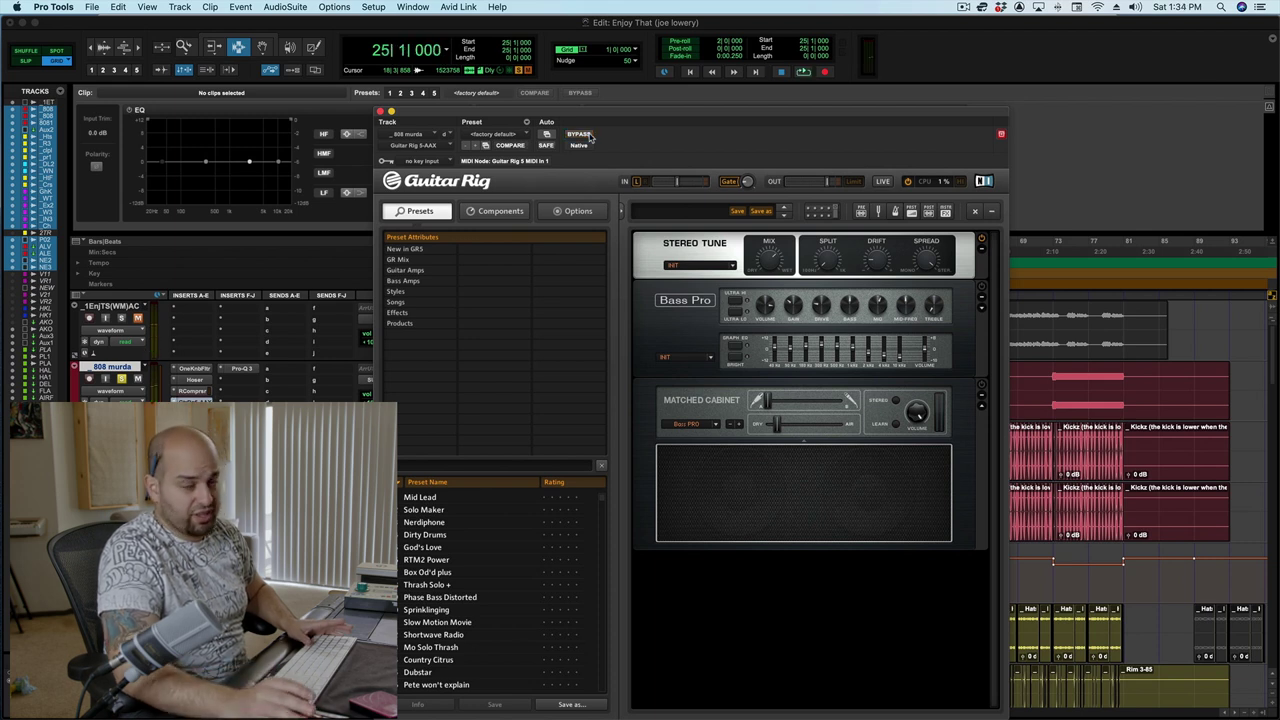
{"action": "key", "text": "space"}
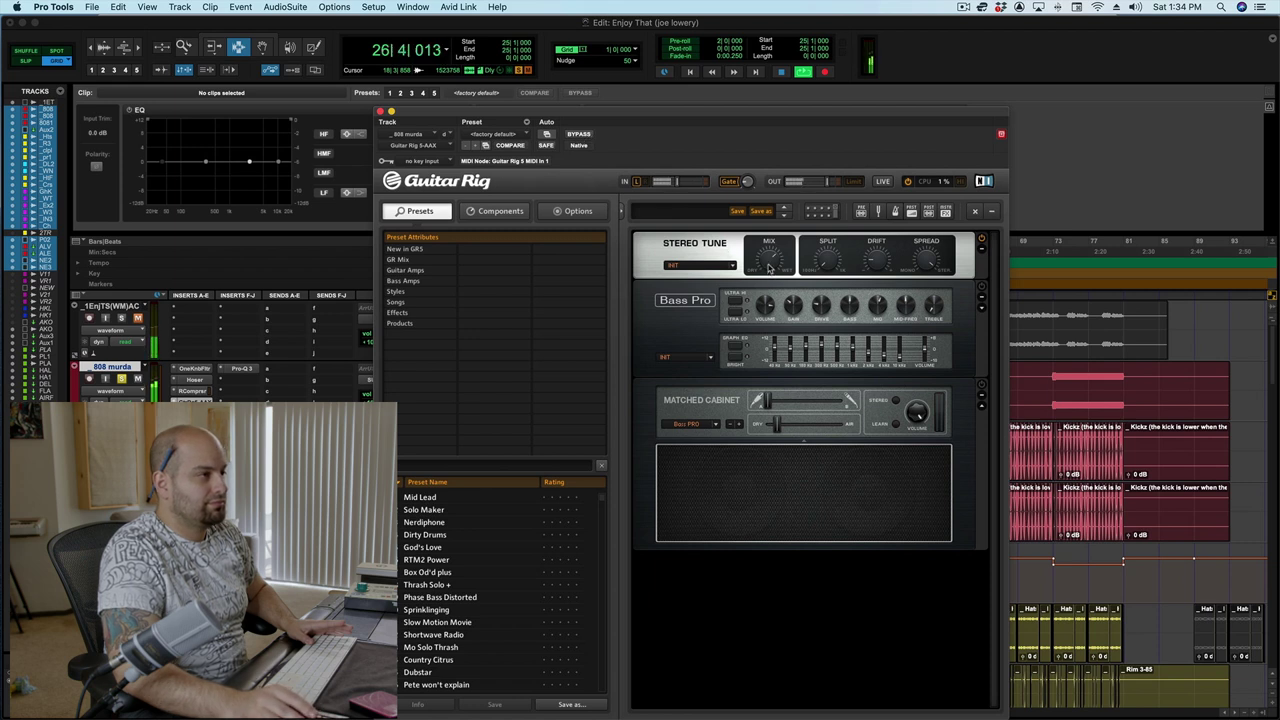
{"action": "key", "text": "space"}
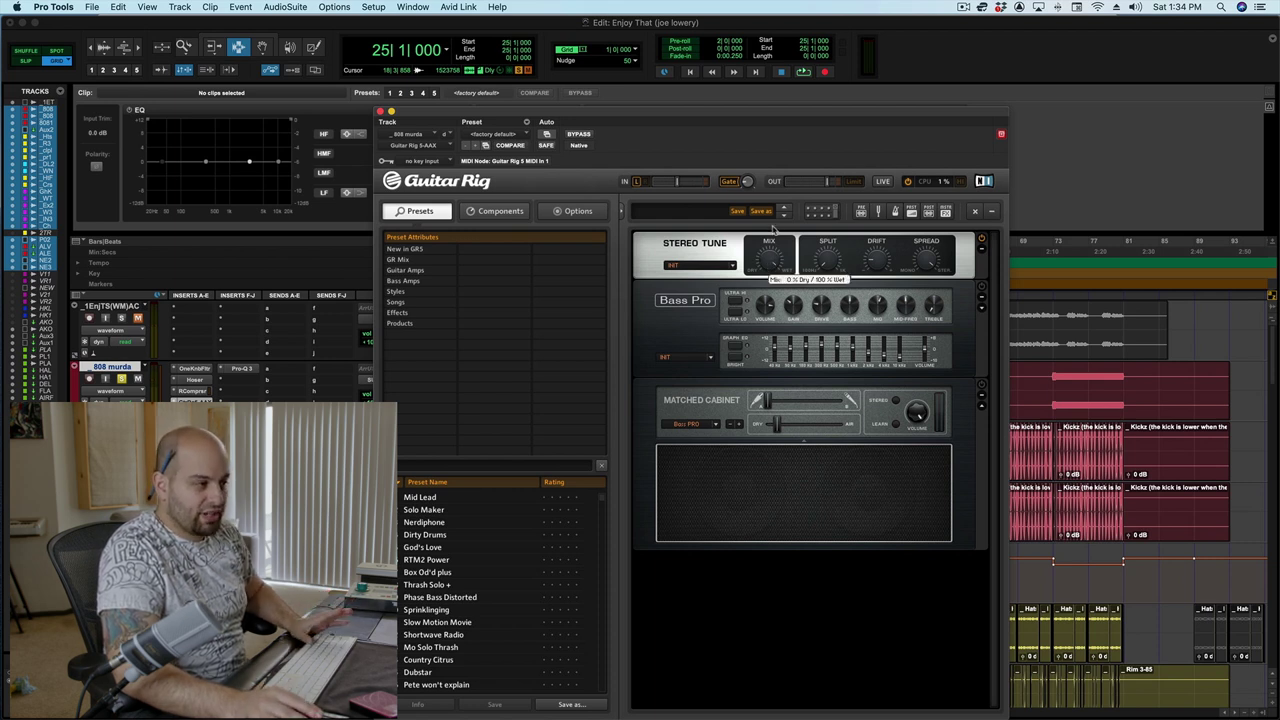
Replay the soloed 808 twice from bar 25 with Guitar Rig active.
{"action": "key", "text": "space"}
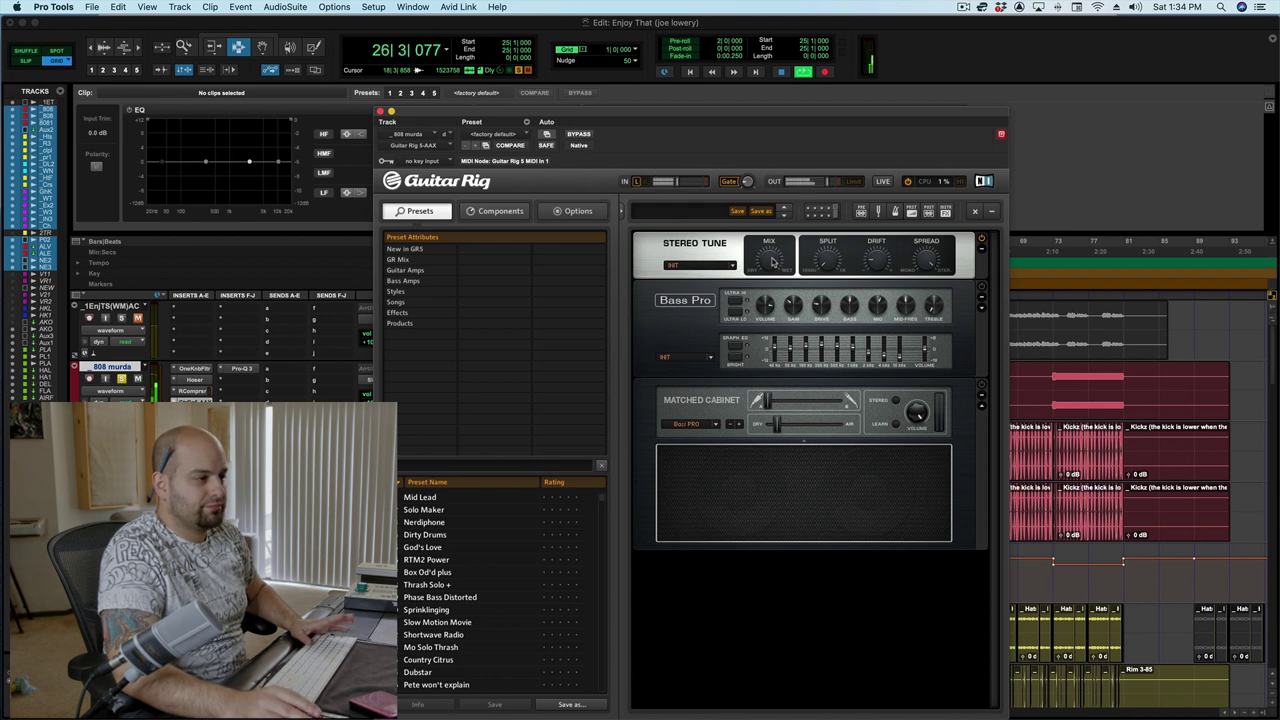
{"action": "key", "text": "space"}
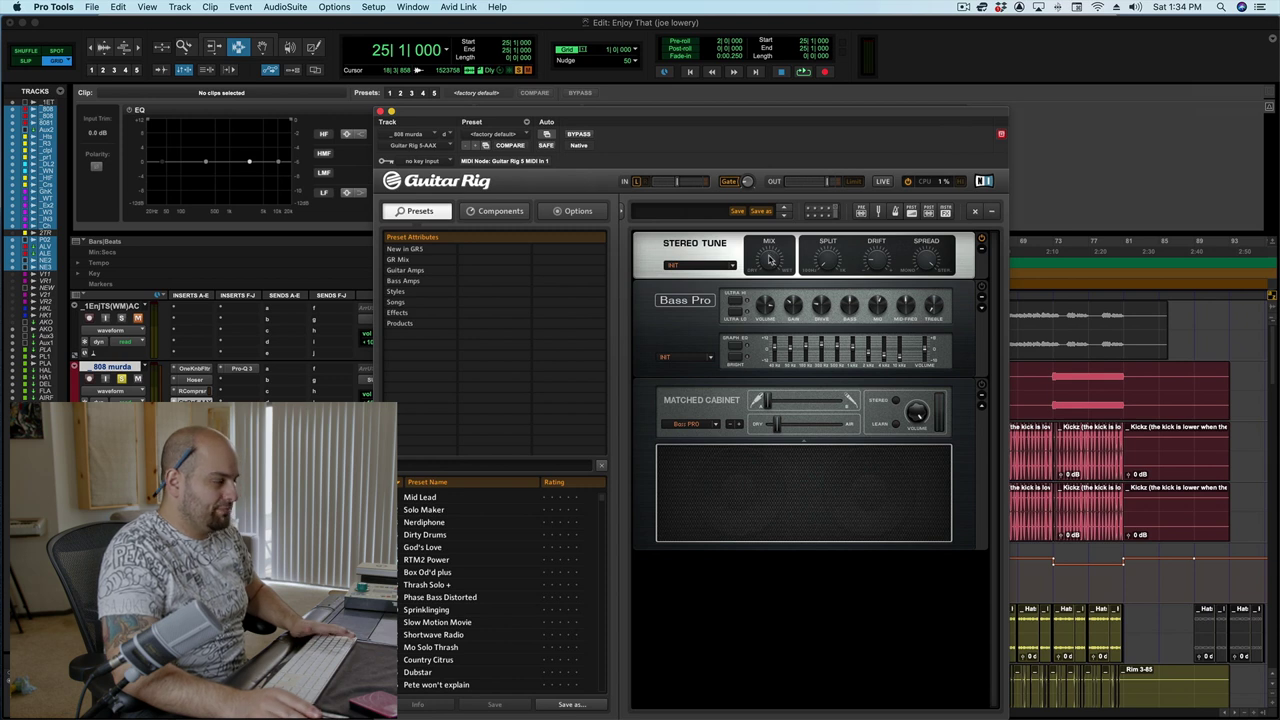
{"action": "key", "text": "space"}
{"action": "mouse_move", "coordinate": [767, 266]}
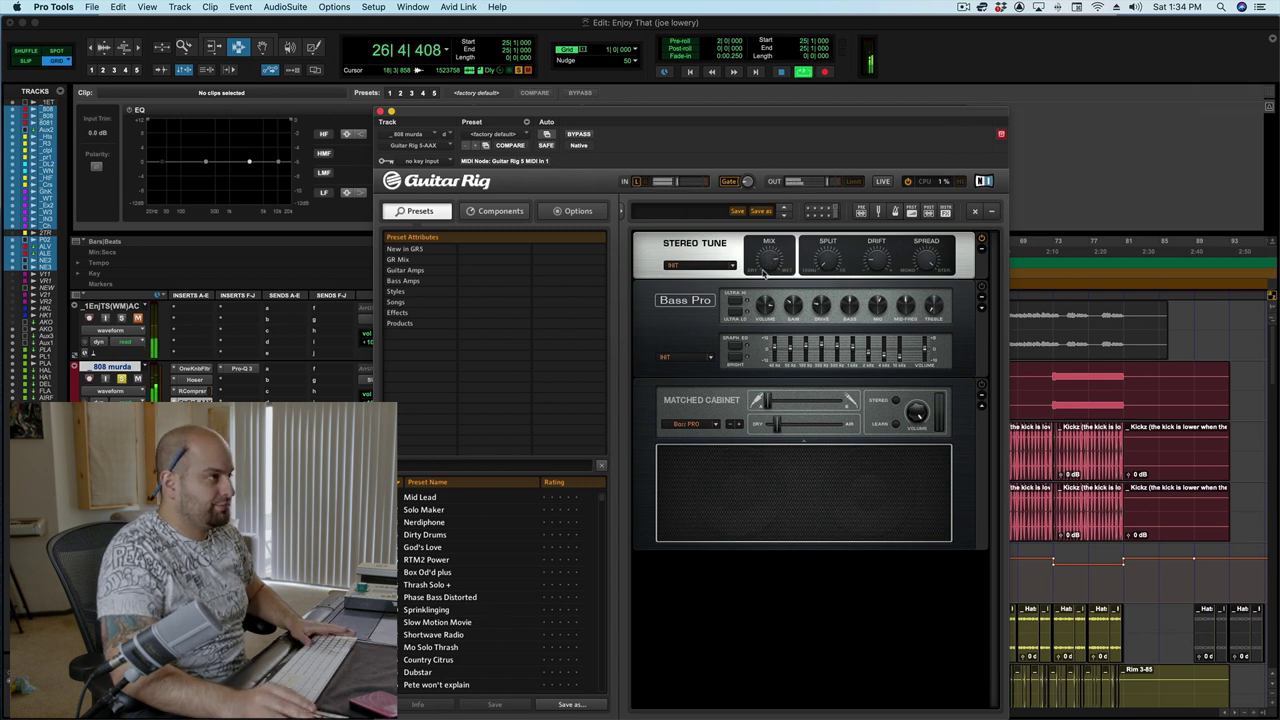
{"action": "key", "text": "space"}
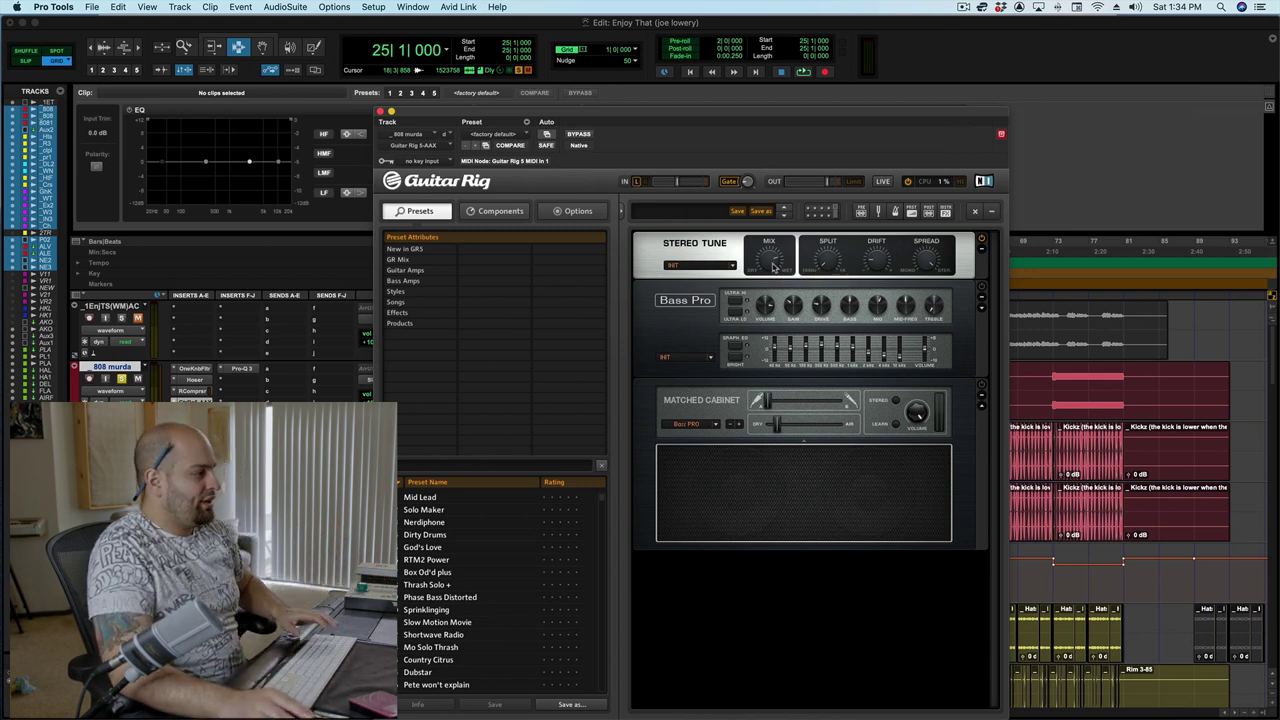
A/B the dry 808 against Guitar Rig, pushing the Stereo Tune blend fully wet.
{"action": "left_click", "coordinate": [252, 358]}
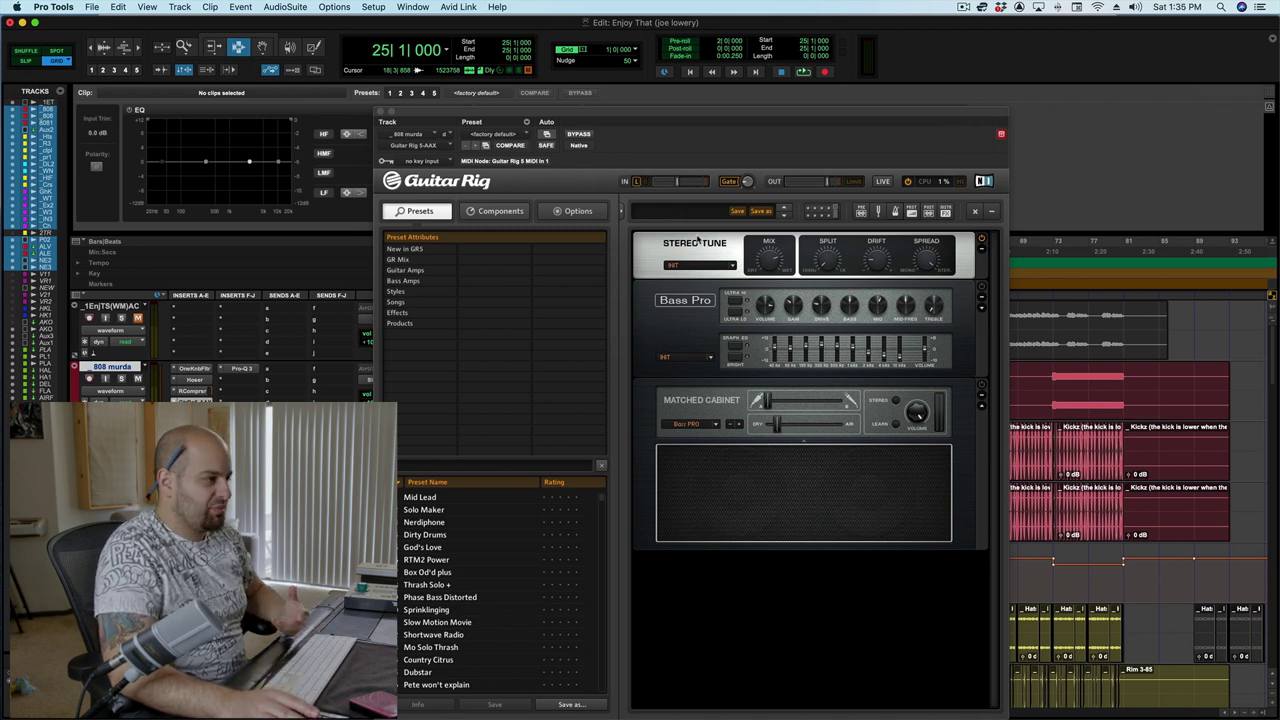
{"action": "left_click", "coordinate": [579, 134]}
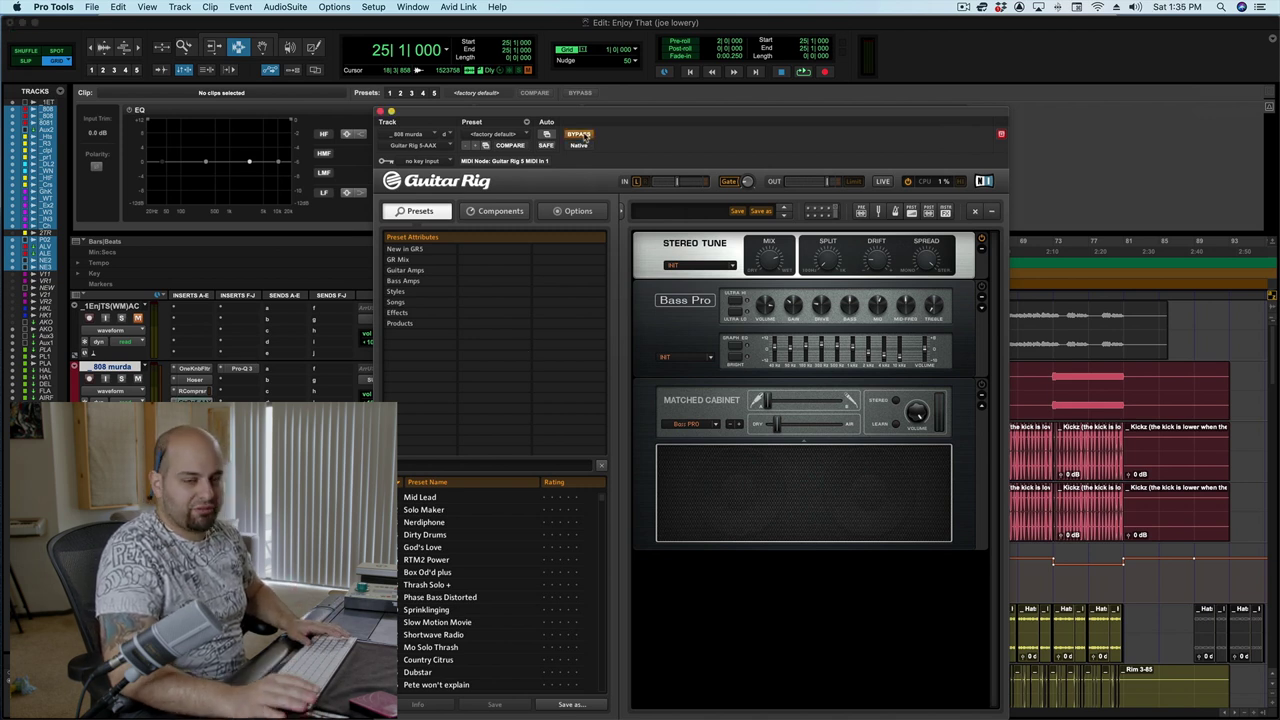
{"action": "key", "text": "space"}
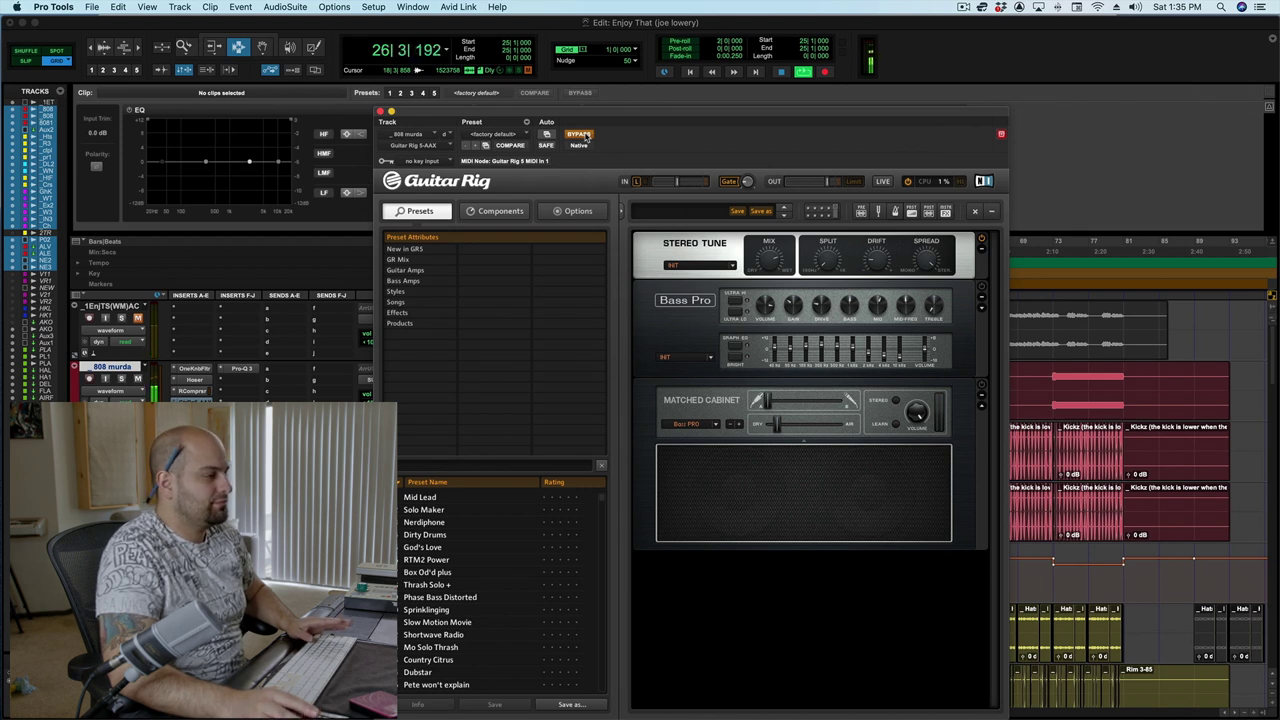
{"action": "left_click", "coordinate": [585, 138]}
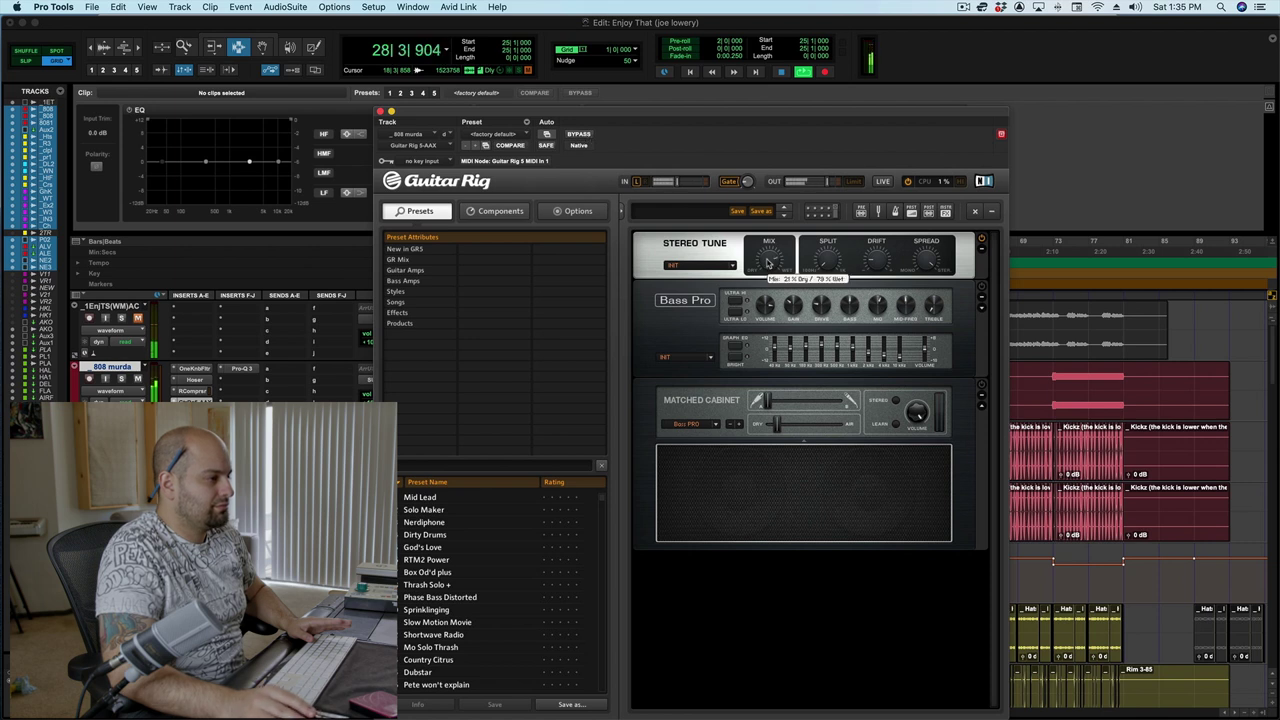
{"action": "left_click_drag", "start_coordinate": [769, 262], "coordinate": [771, 242]}
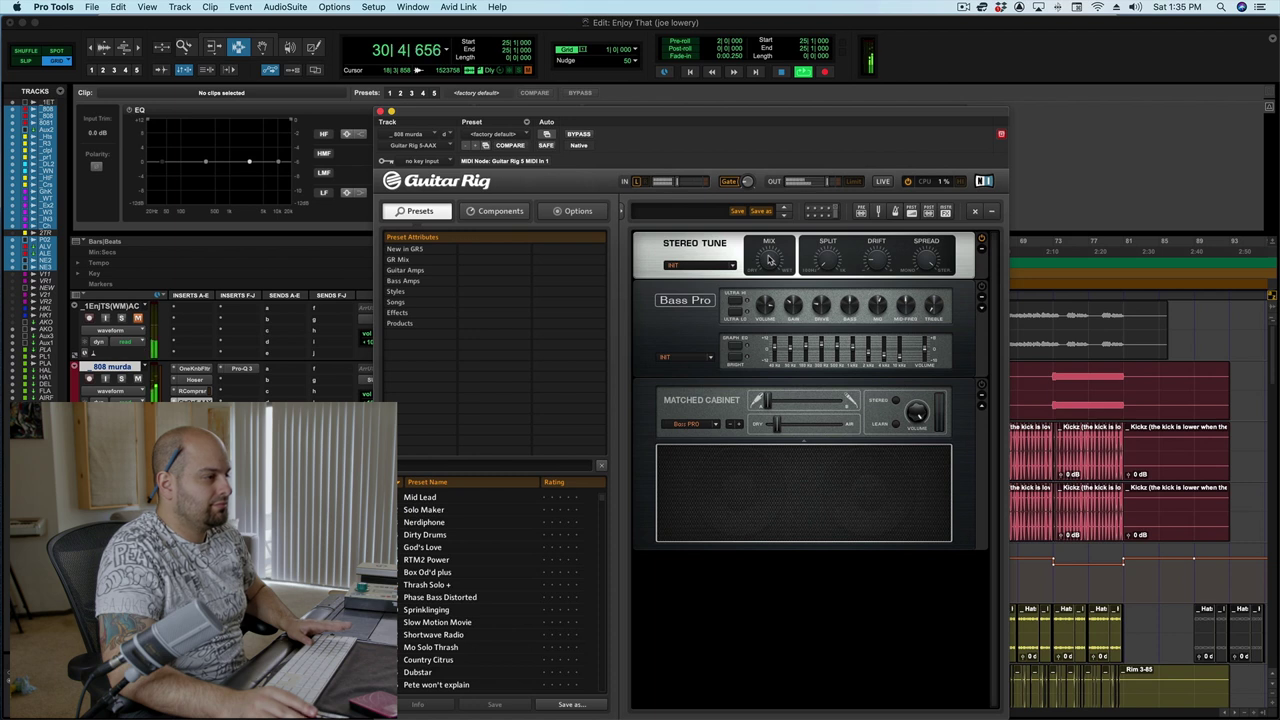
{"action": "key", "text": "space"}
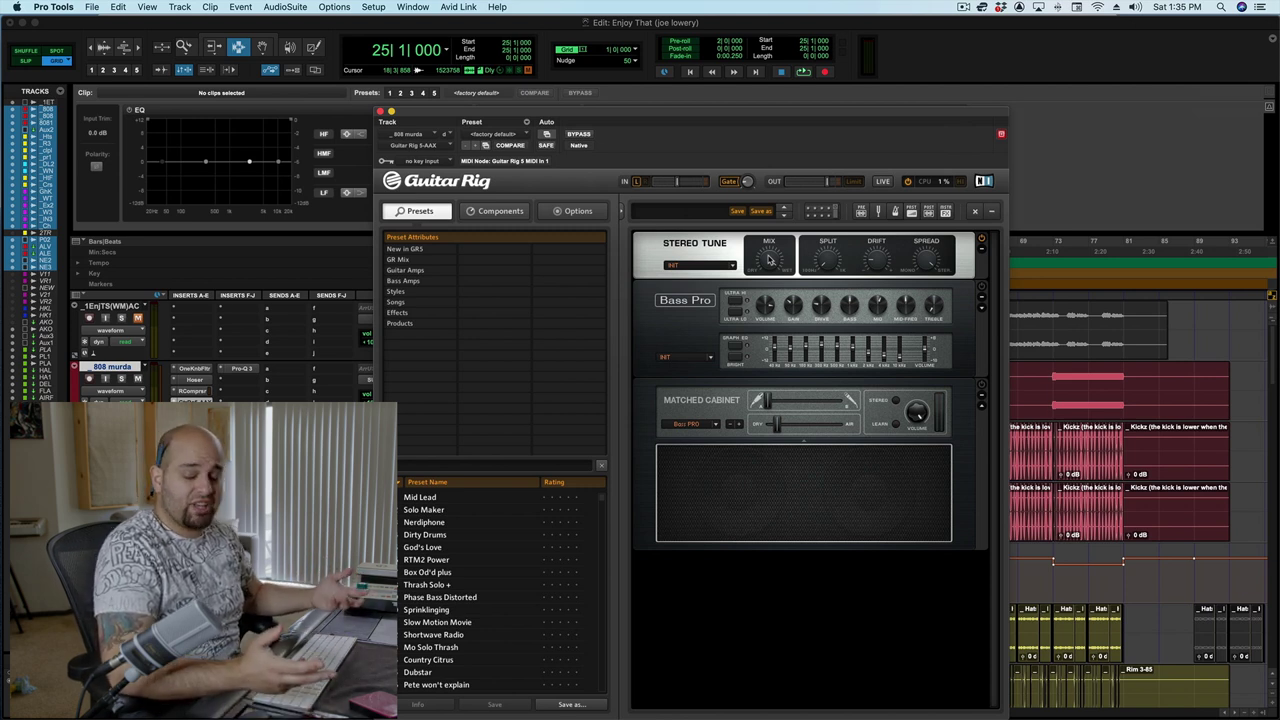
During playback, set the Stereo Tune MIX knob to 18% dry, 82% wet.
{"action": "key", "text": "space"}
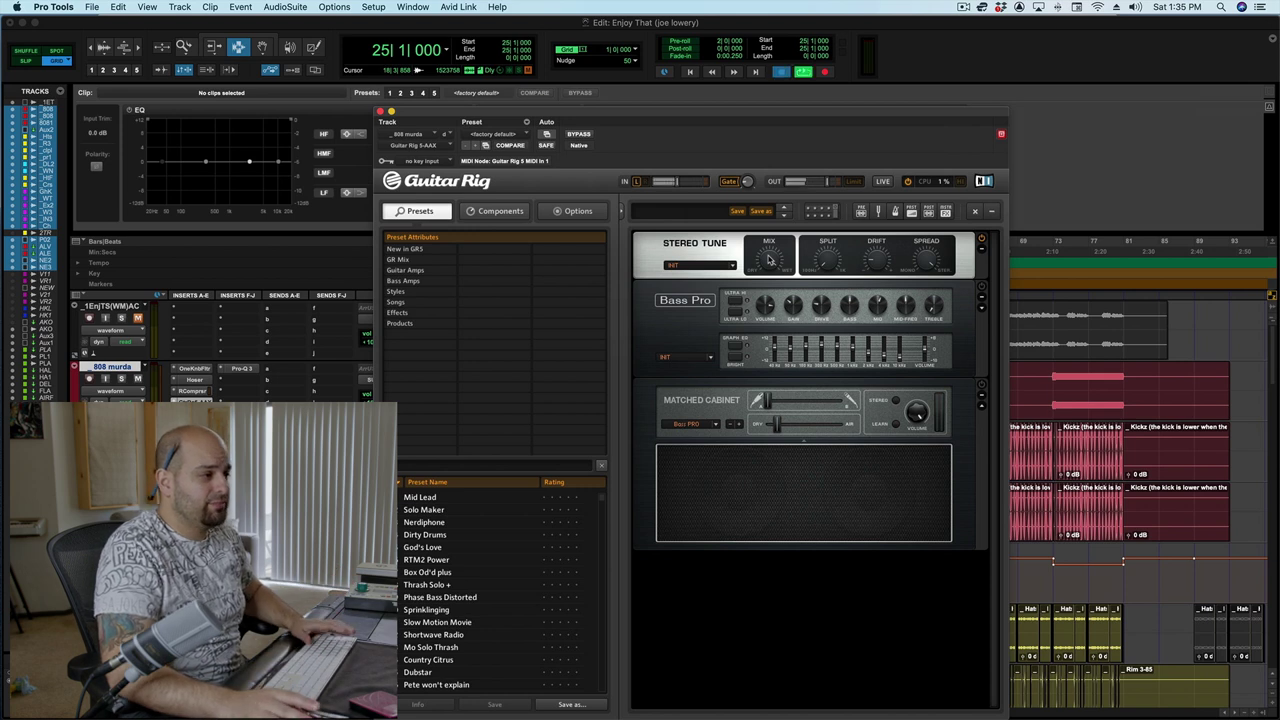
{"action": "mouse_move", "coordinate": [767, 266]}
{"action": "left_click_drag", "start_coordinate": [768, 270], "coordinate": [767, 273]}
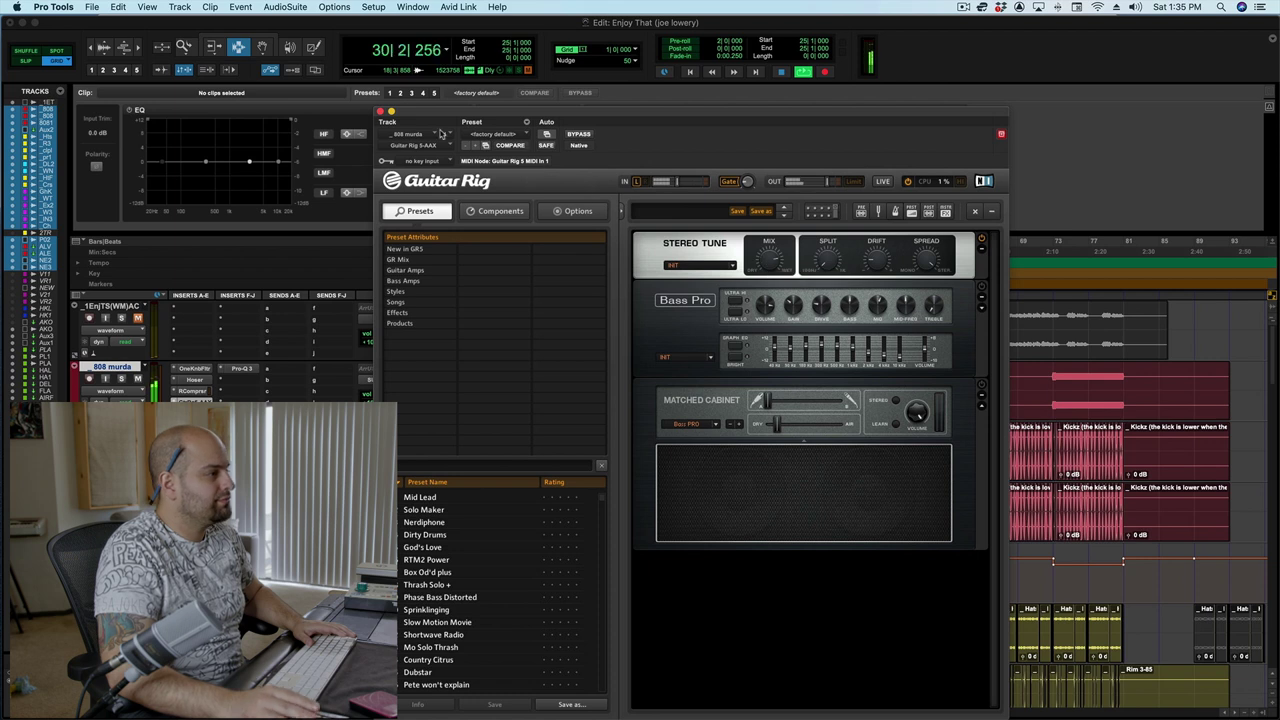
Close the Guitar Rig window and stop playback.
{"action": "left_click", "coordinate": [381, 112]}
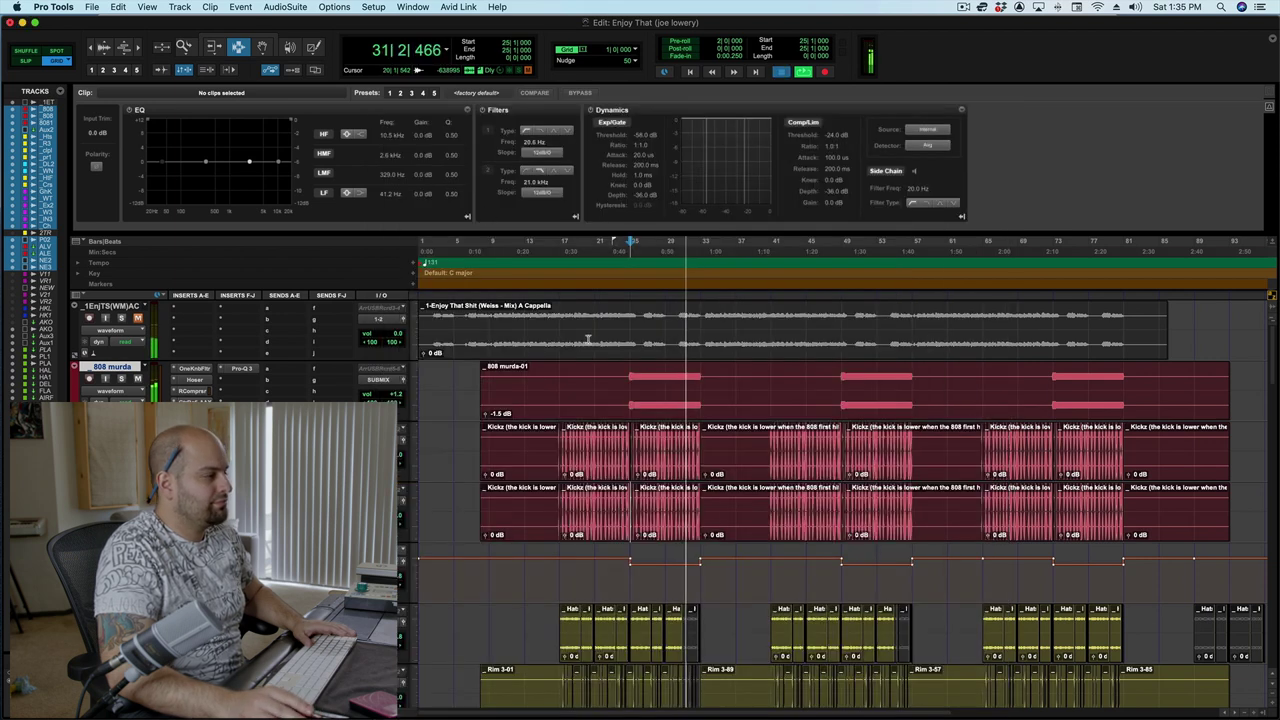
{"action": "key", "text": "space"}
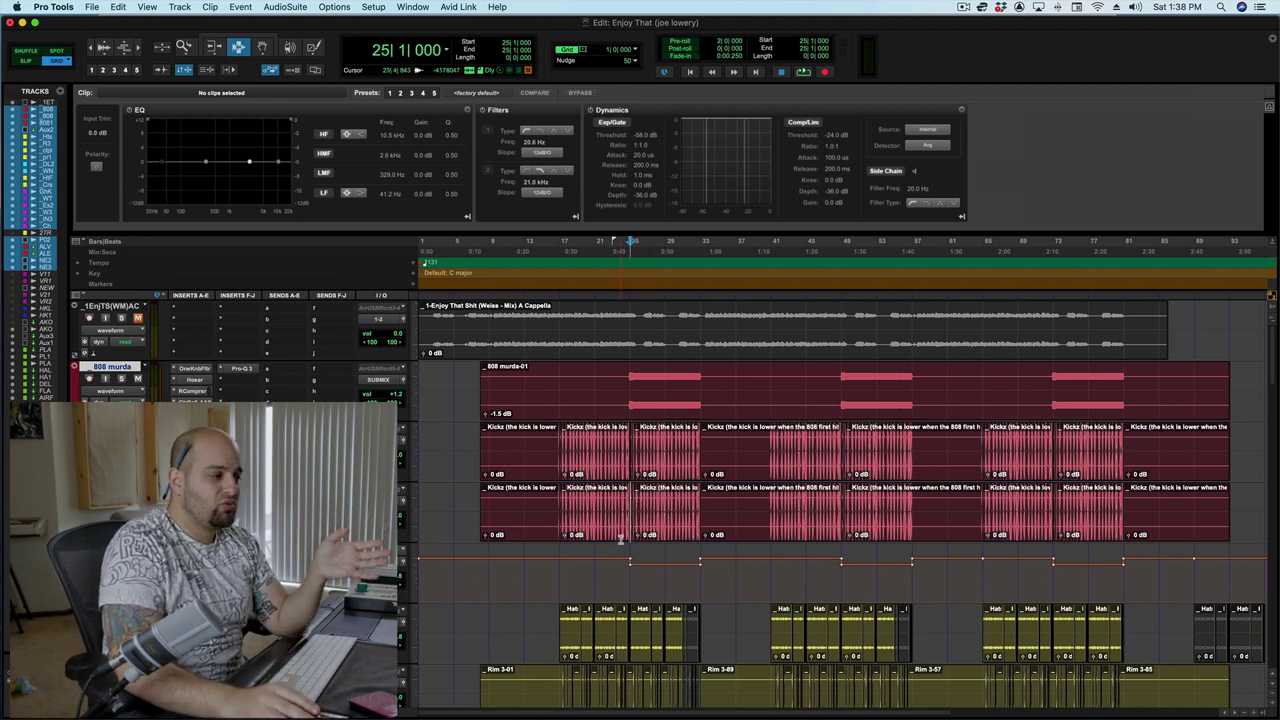
Raise the 808 murda RCompressor's output gain slightly and A/B it against bypass.
{"action": "left_click", "coordinate": [200, 392]}
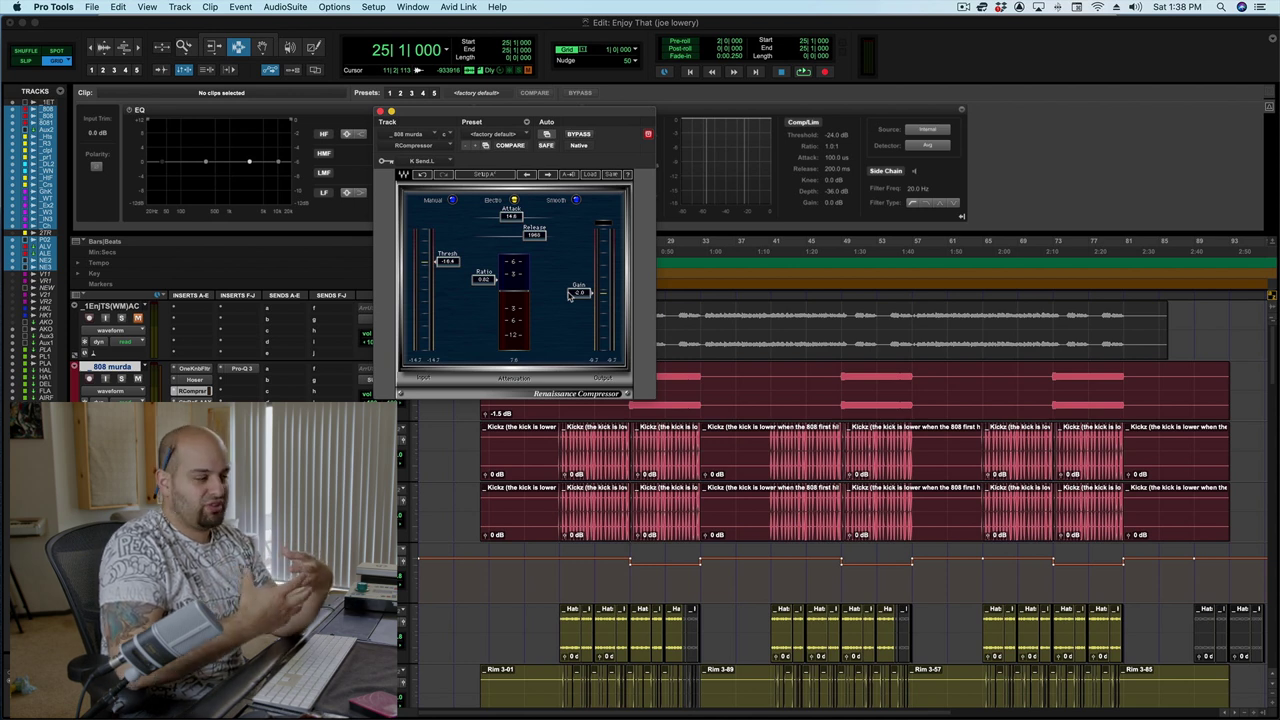
{"action": "left_click_drag", "start_coordinate": [579, 292], "coordinate": [579, 288]}
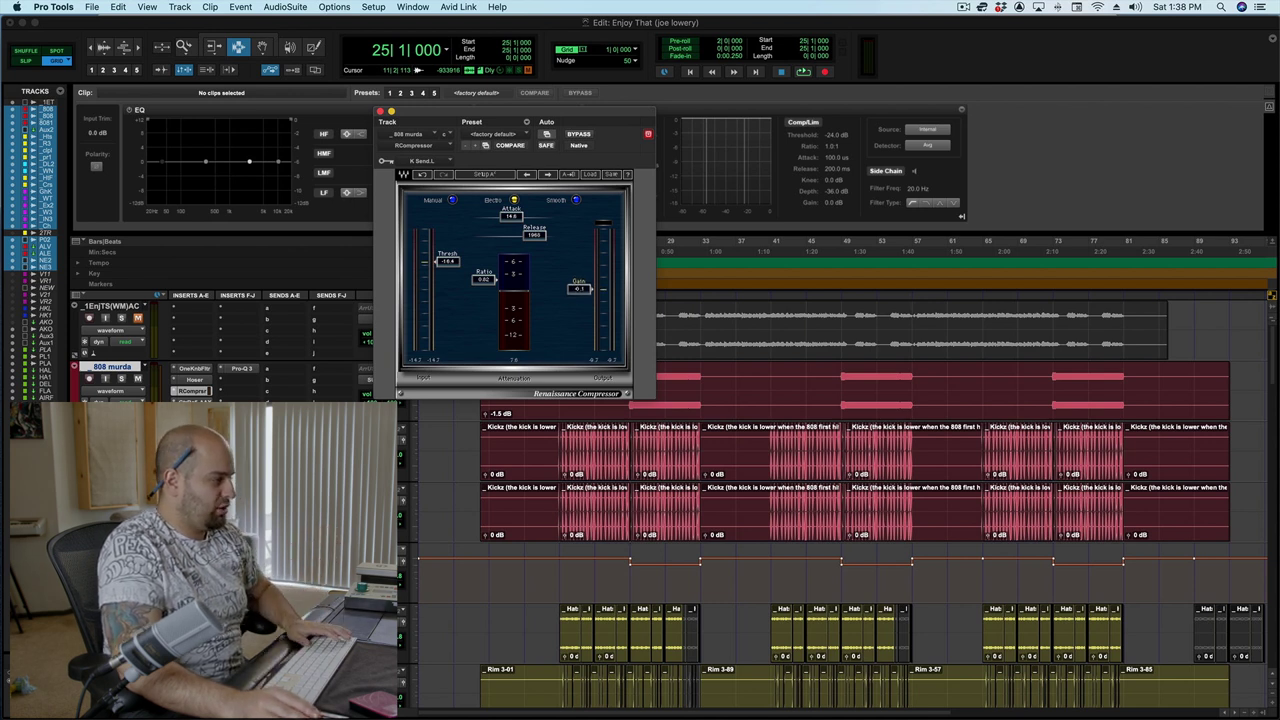
{"action": "left_click", "coordinate": [586, 135]}
{"action": "key", "text": "space"}
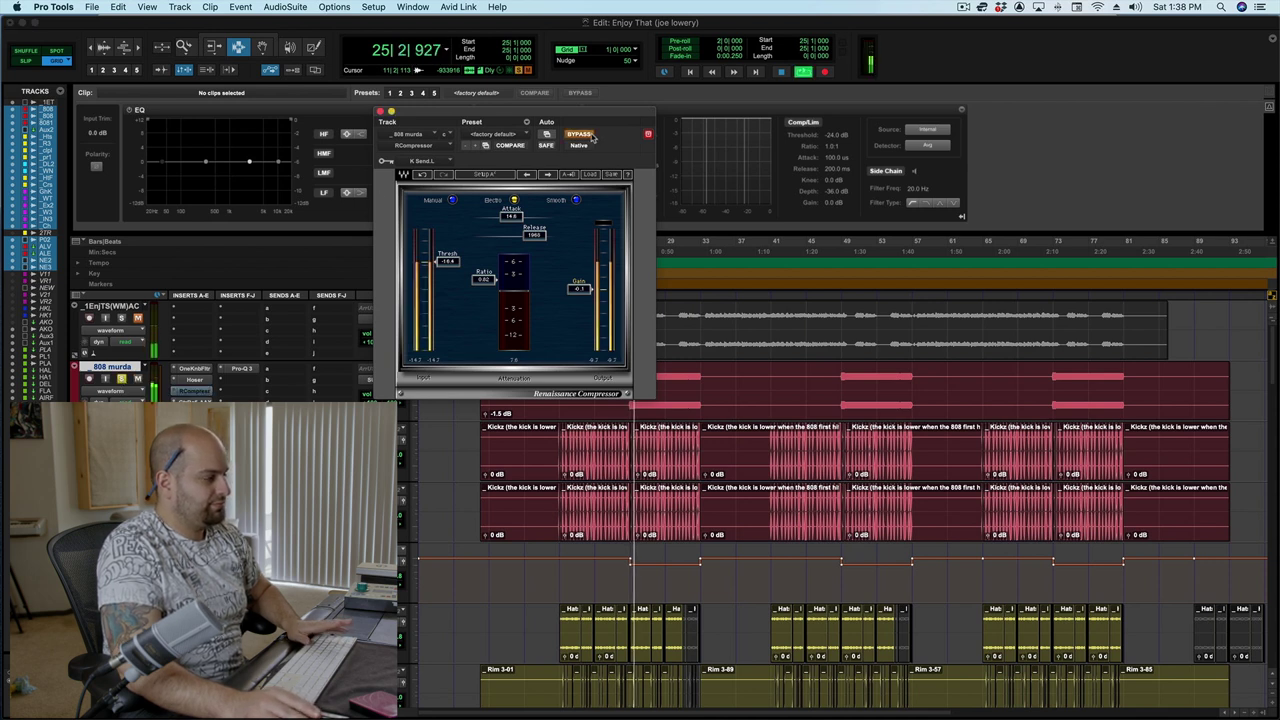
{"action": "left_click", "coordinate": [581, 134]}
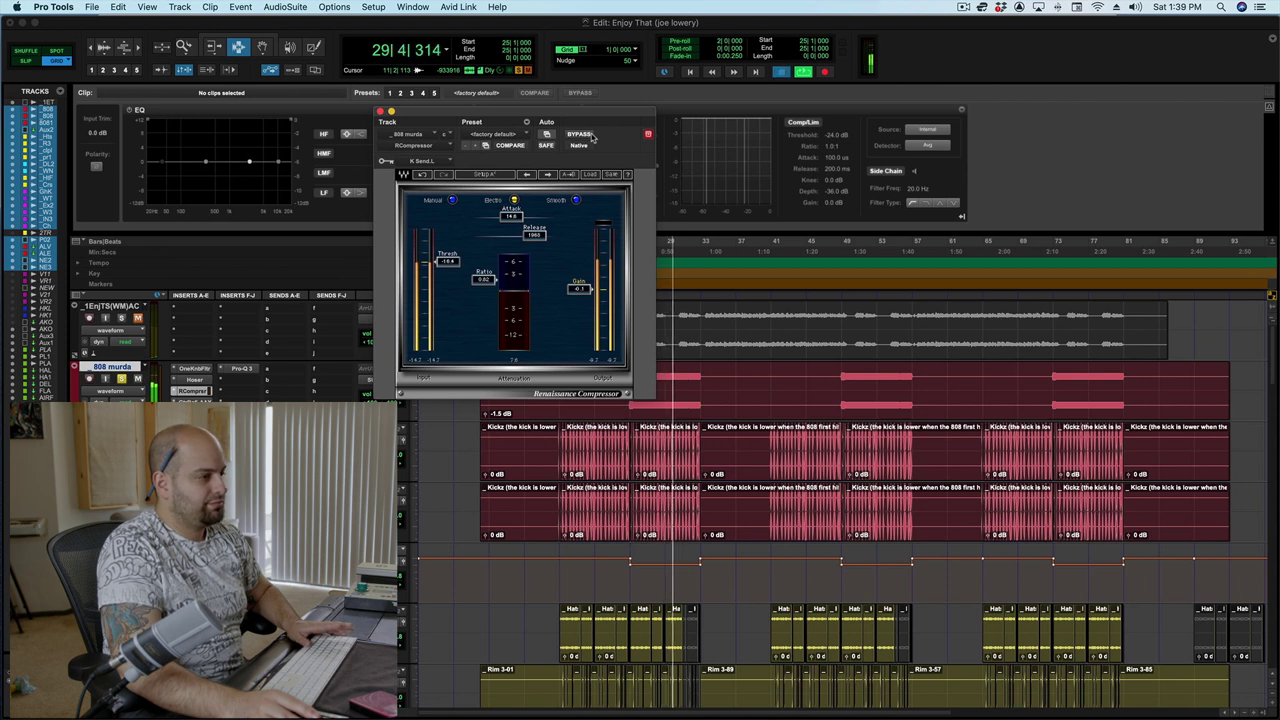
{"action": "key", "text": "space"}
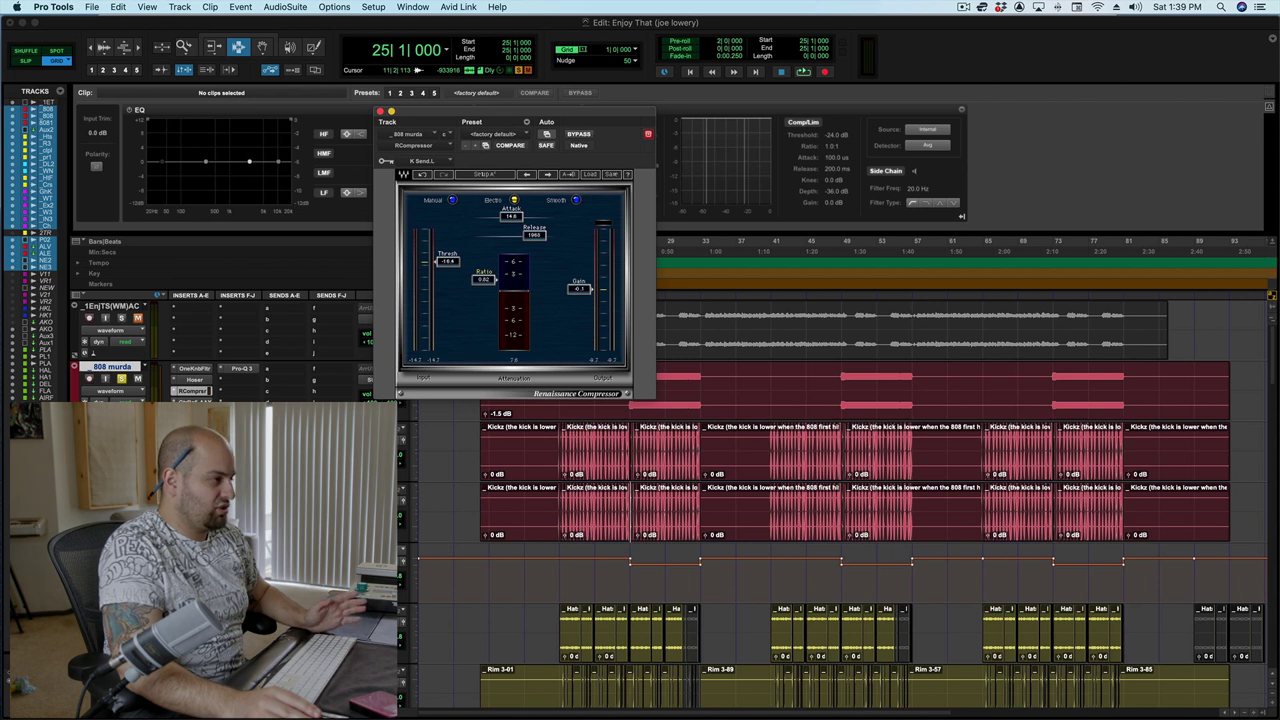
Adjust the compressor ratio and compare it with the bypassed 808 during playback.
{"action": "left_click_drag", "start_coordinate": [483, 278], "coordinate": [483, 262]}
{"action": "left_click", "coordinate": [580, 134]}
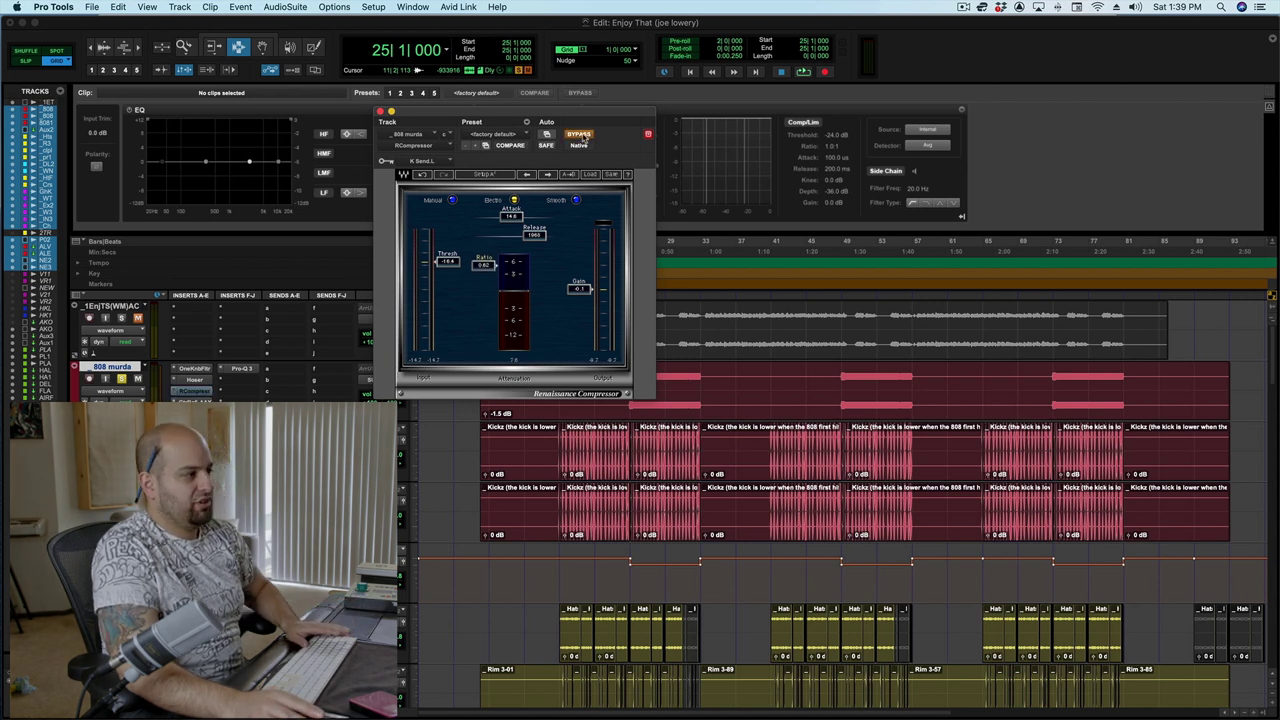
{"action": "key", "text": "space"}
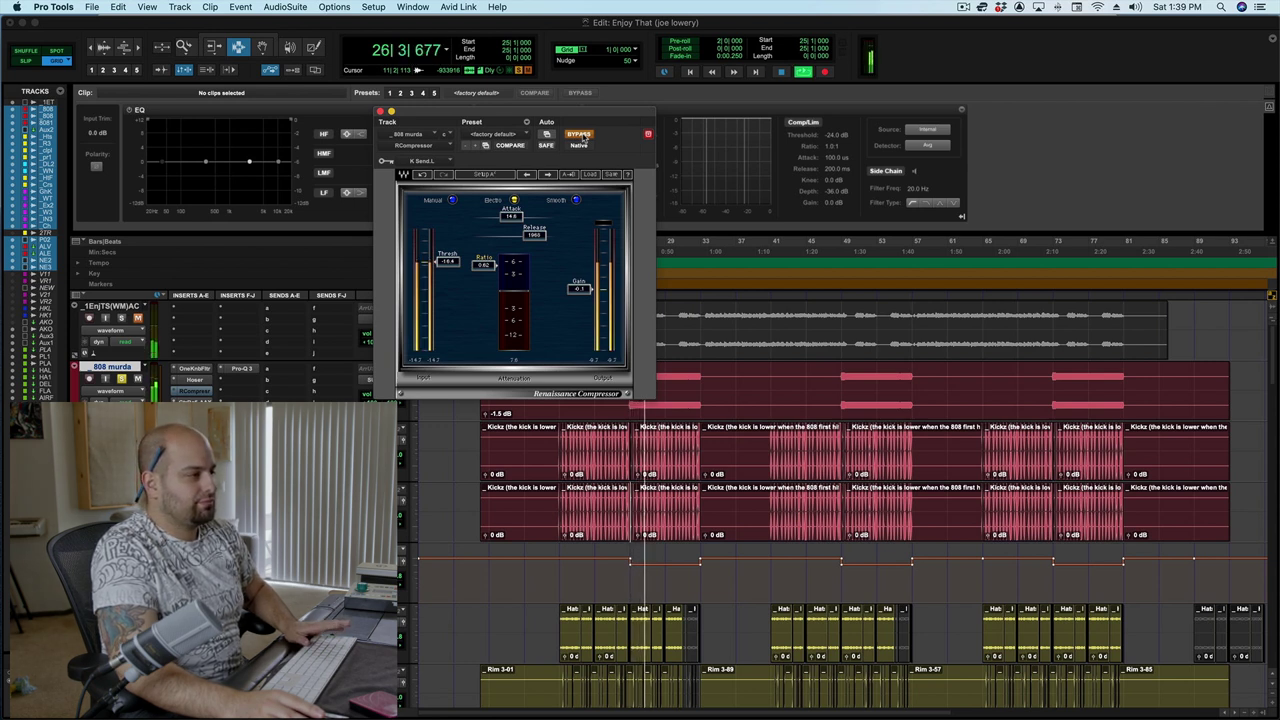
{"action": "left_click", "coordinate": [580, 134]}
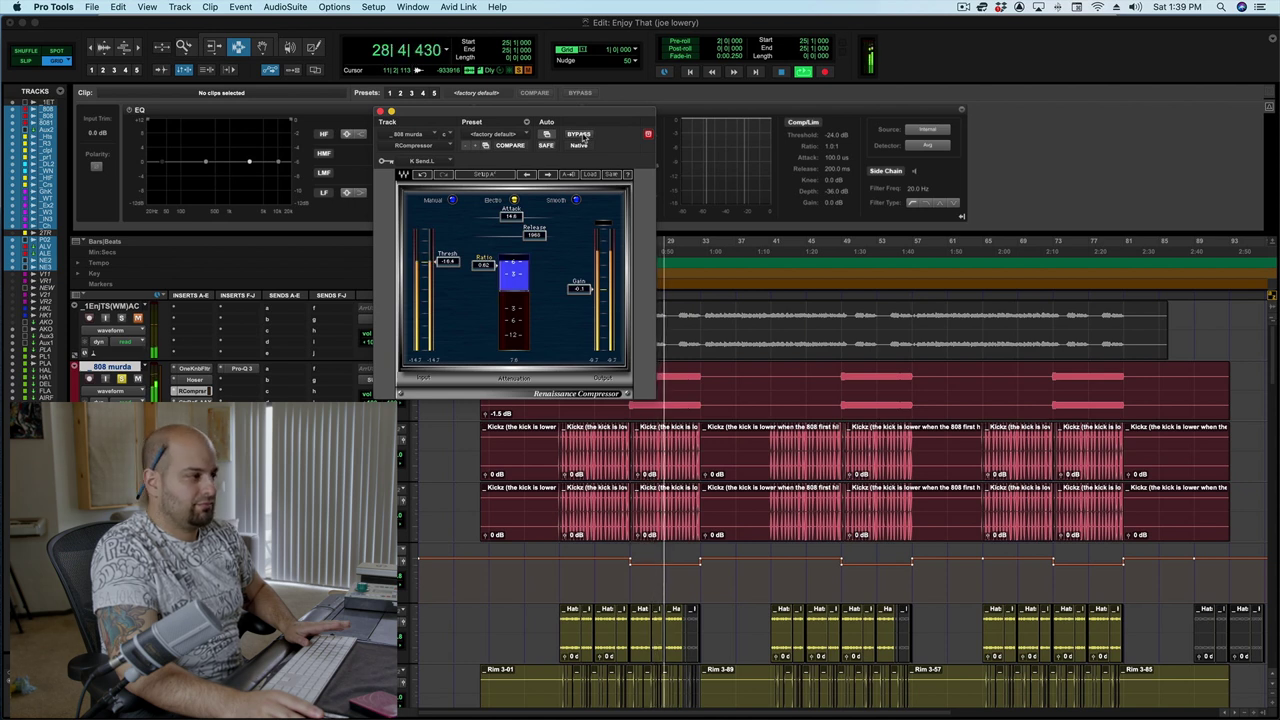
{"action": "key", "text": "space"}
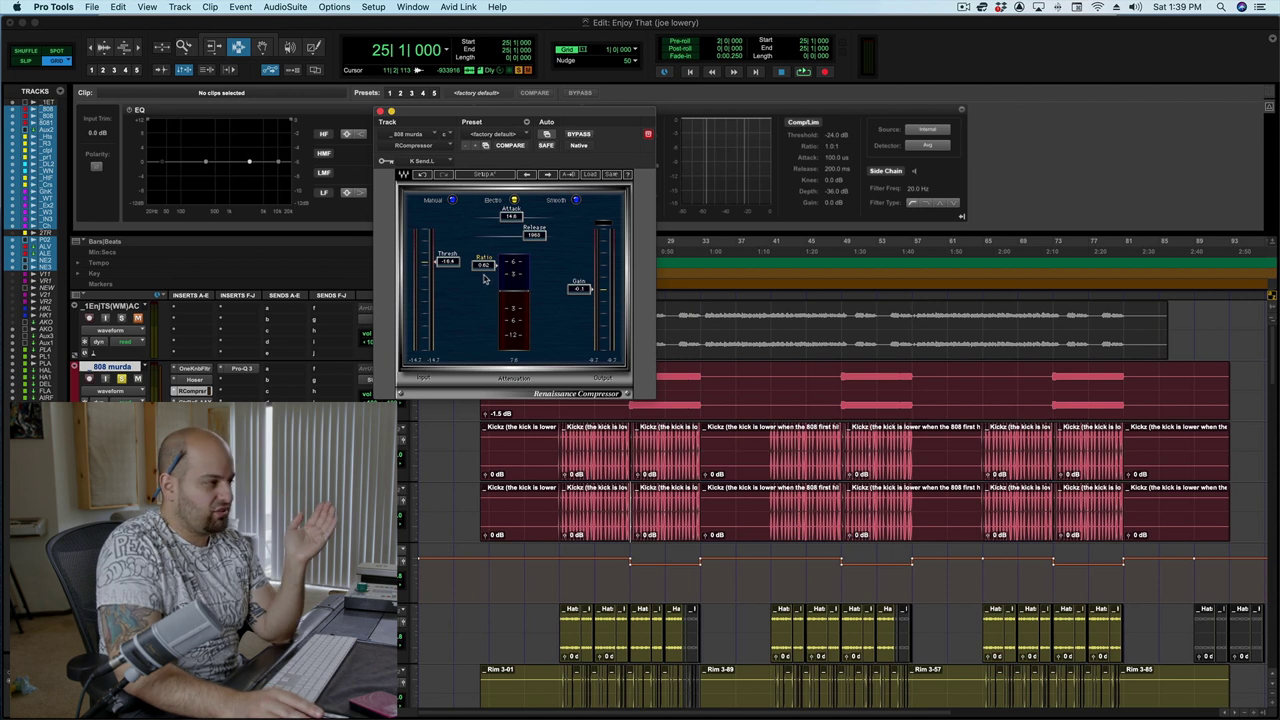
Nudge the ratio up slightly and A/B the compressor again, leaving it active.
{"action": "left_click_drag", "start_coordinate": [484, 266], "coordinate": [484, 264]}
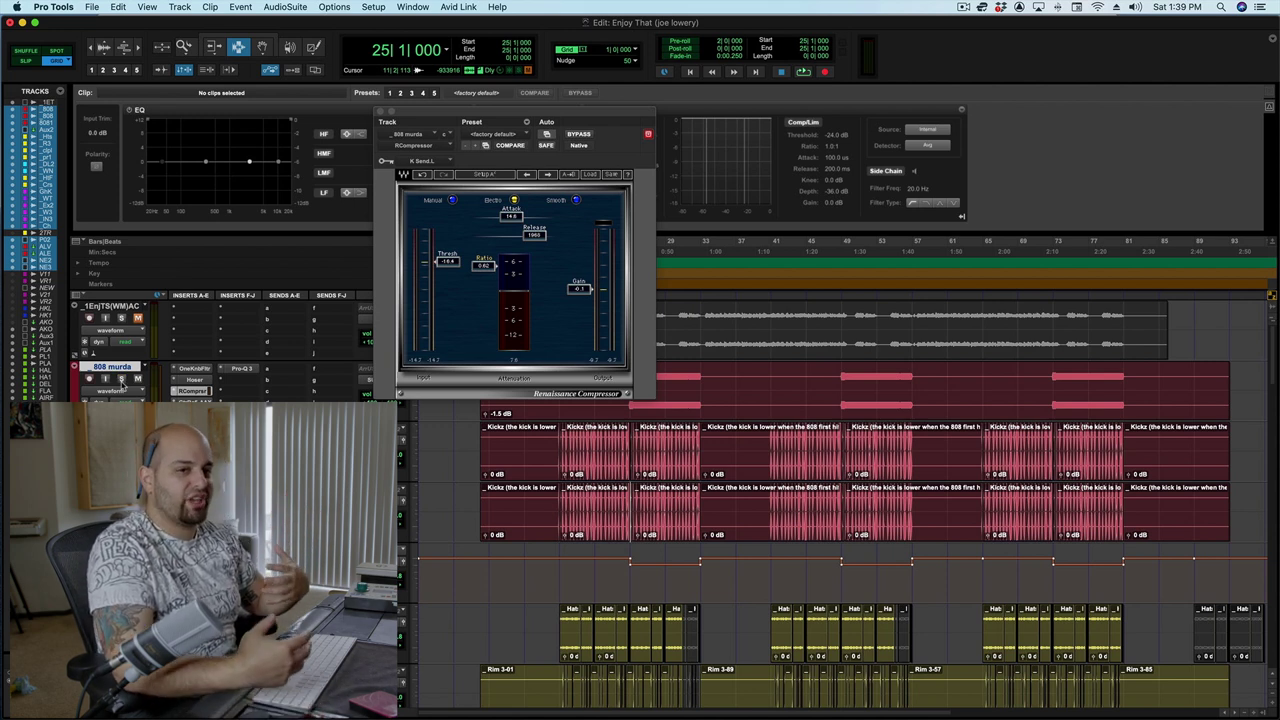
{"action": "key", "text": "space"}
{"action": "left_click", "coordinate": [572, 136]}
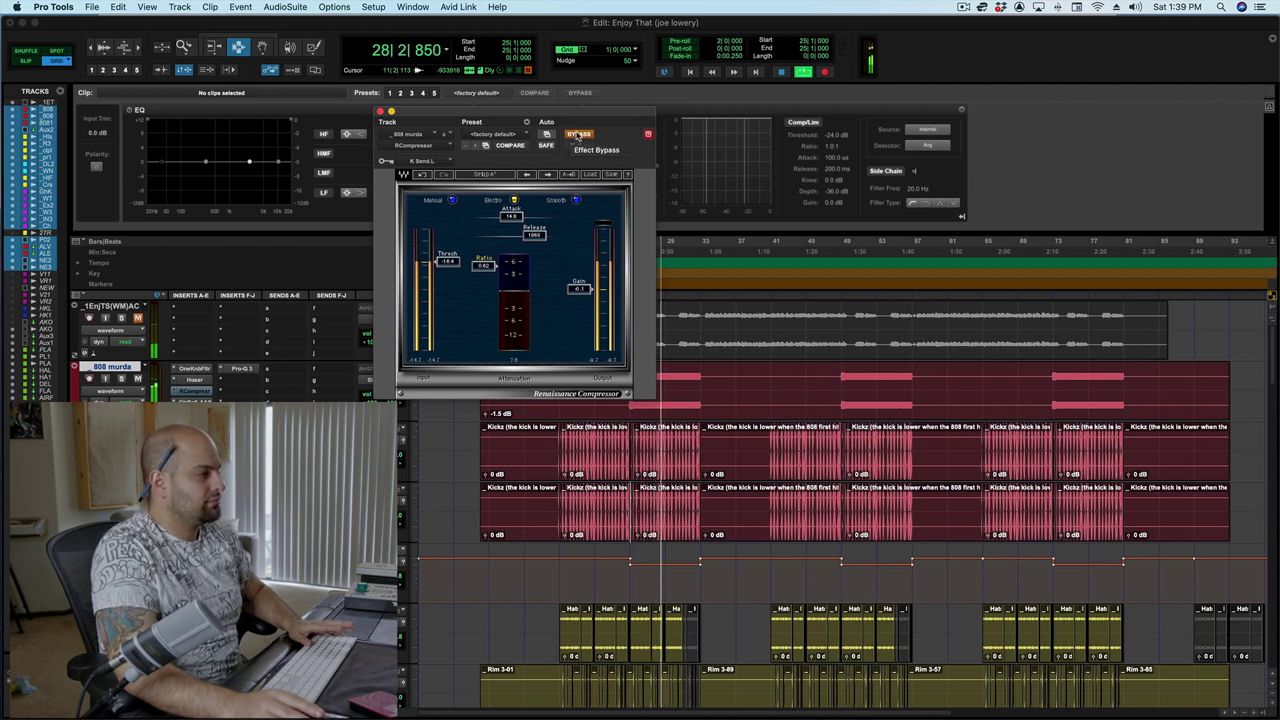
{"action": "left_click", "coordinate": [577, 134]}
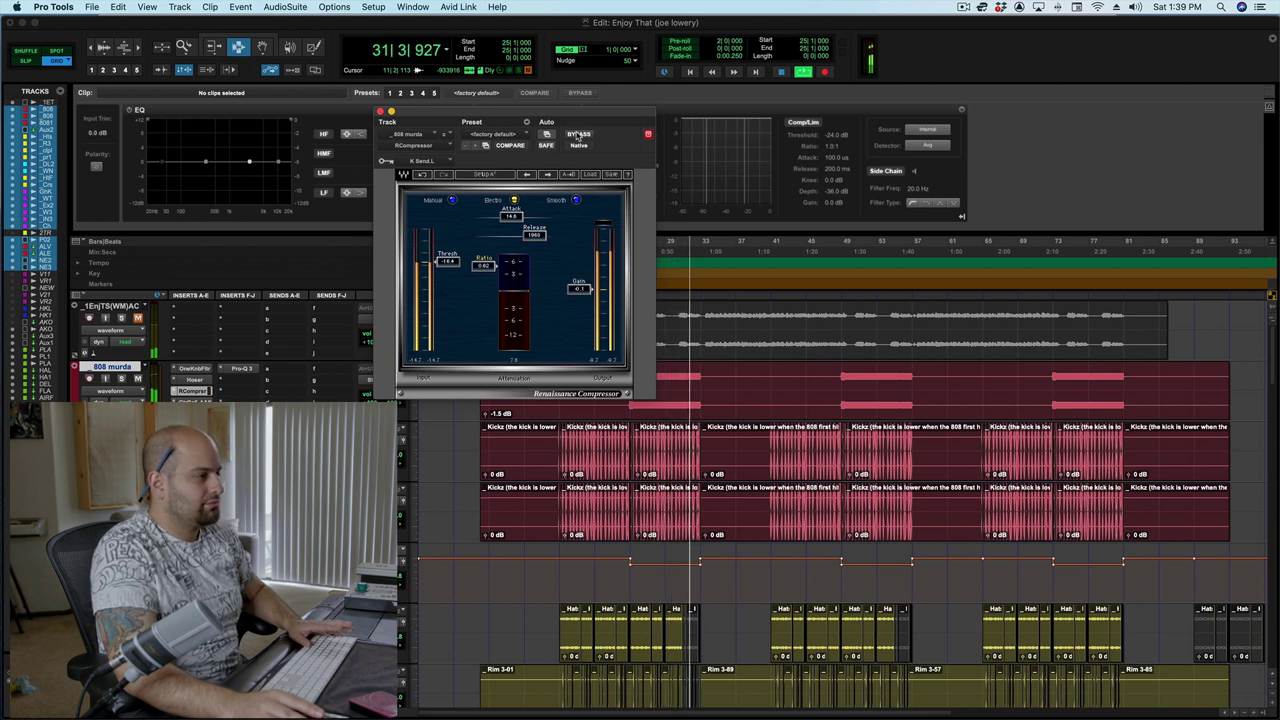
{"action": "key", "text": "space"}
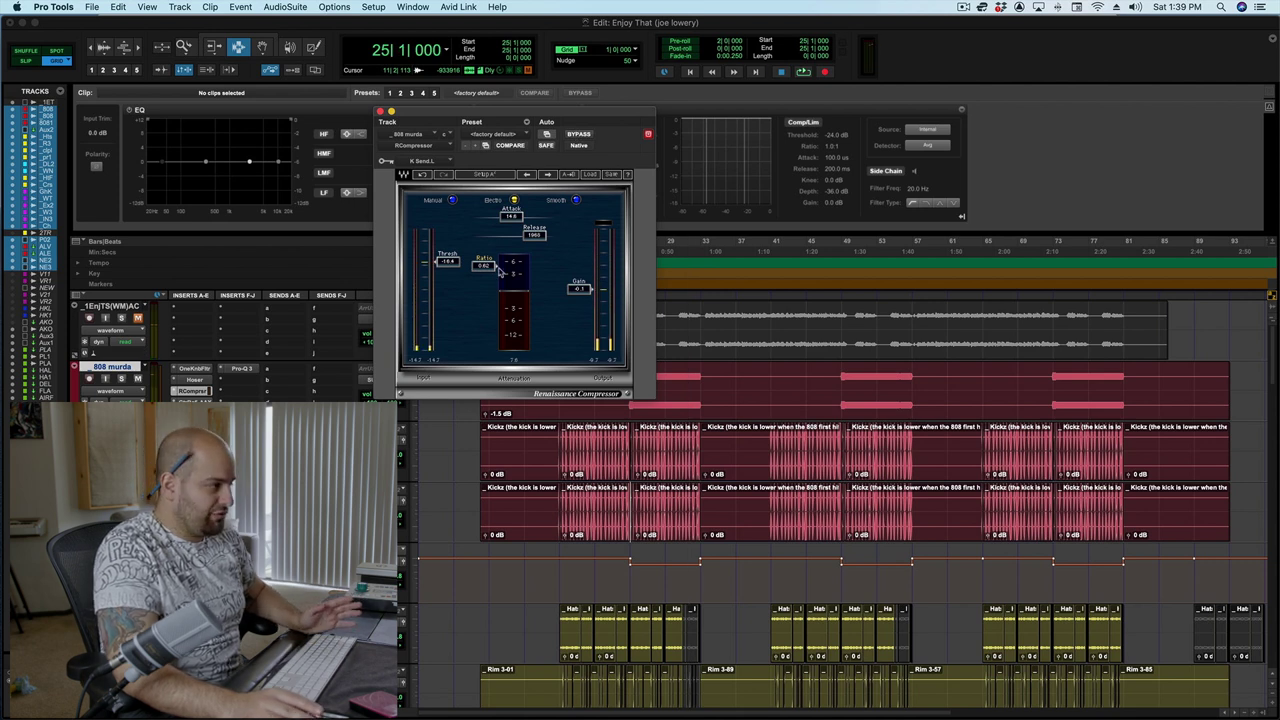
Raise the compressor ratio to 0.75 and fine-tune its output gain.
{"action": "key", "text": "Up"}
{"action": "key", "text": "Up"}
{"action": "key", "text": "Up"}
{"action": "key", "text": "Up"}
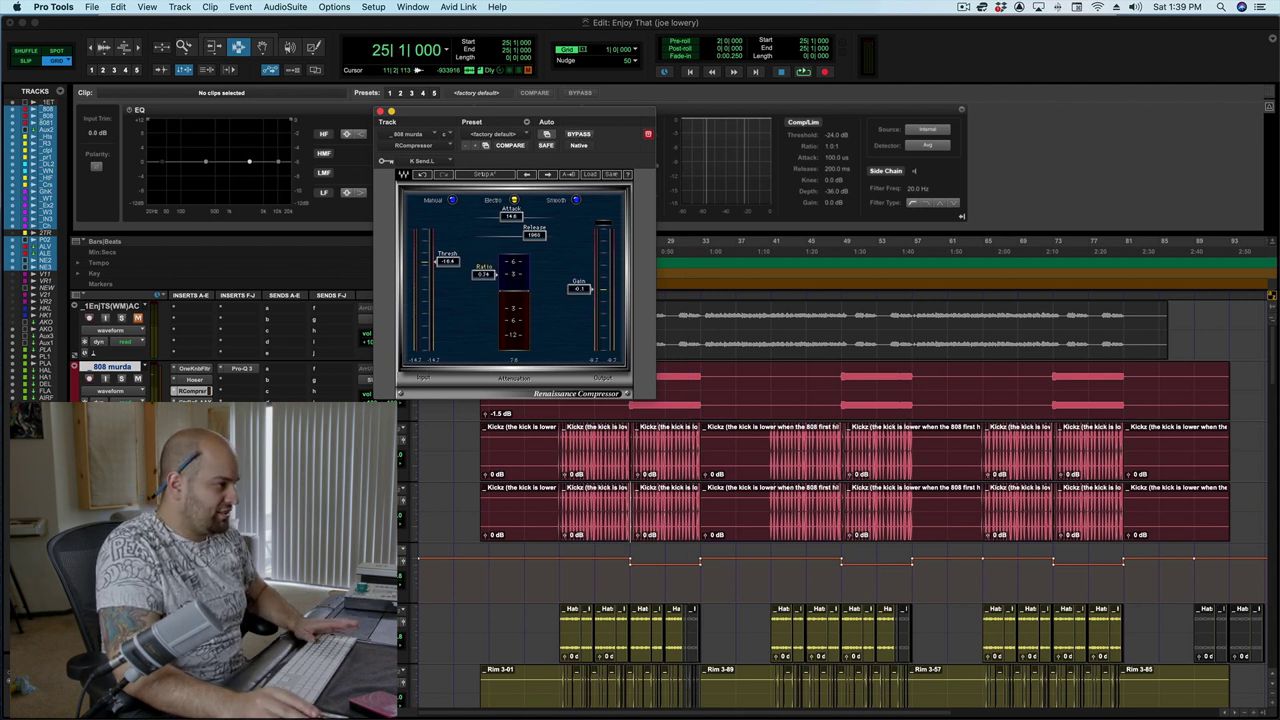
{"action": "key", "text": "Up"}
{"action": "key", "text": "Up"}
{"action": "key", "text": "Up"}
{"action": "key", "text": "Up"}
{"action": "key", "text": "Up"}
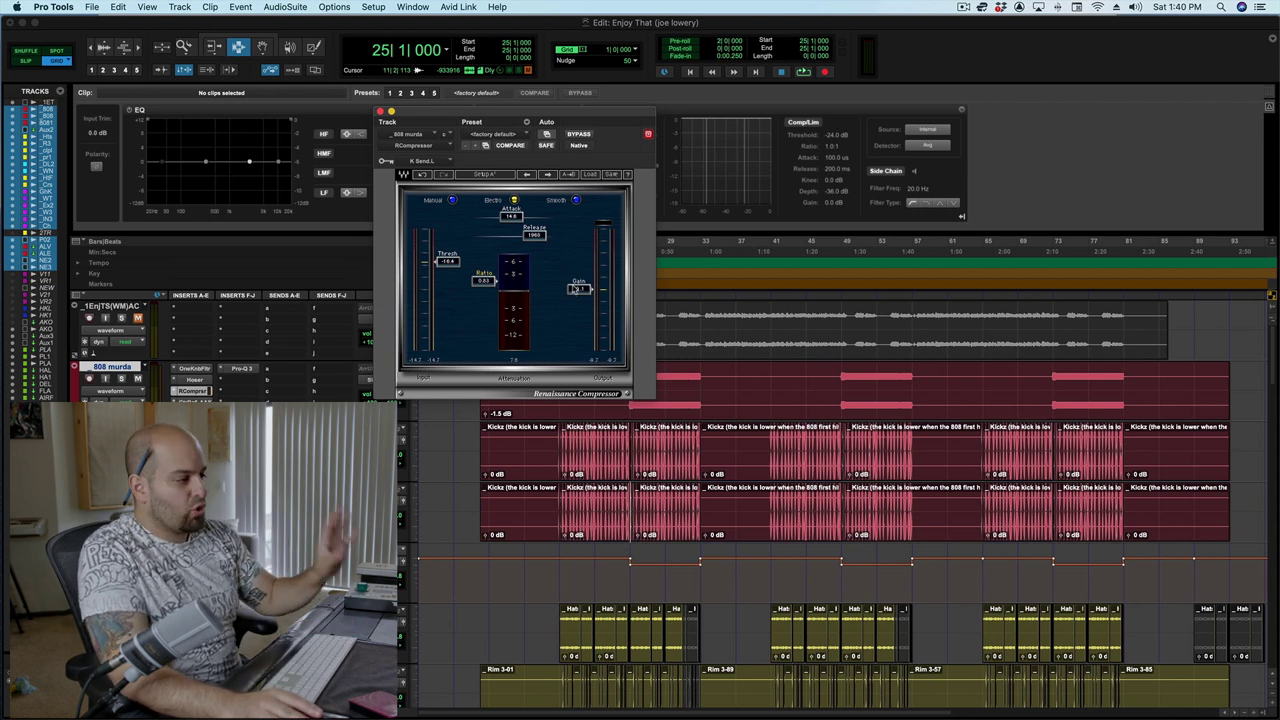
{"action": "left_click_drag", "start_coordinate": [590, 291], "coordinate": [588, 293]}
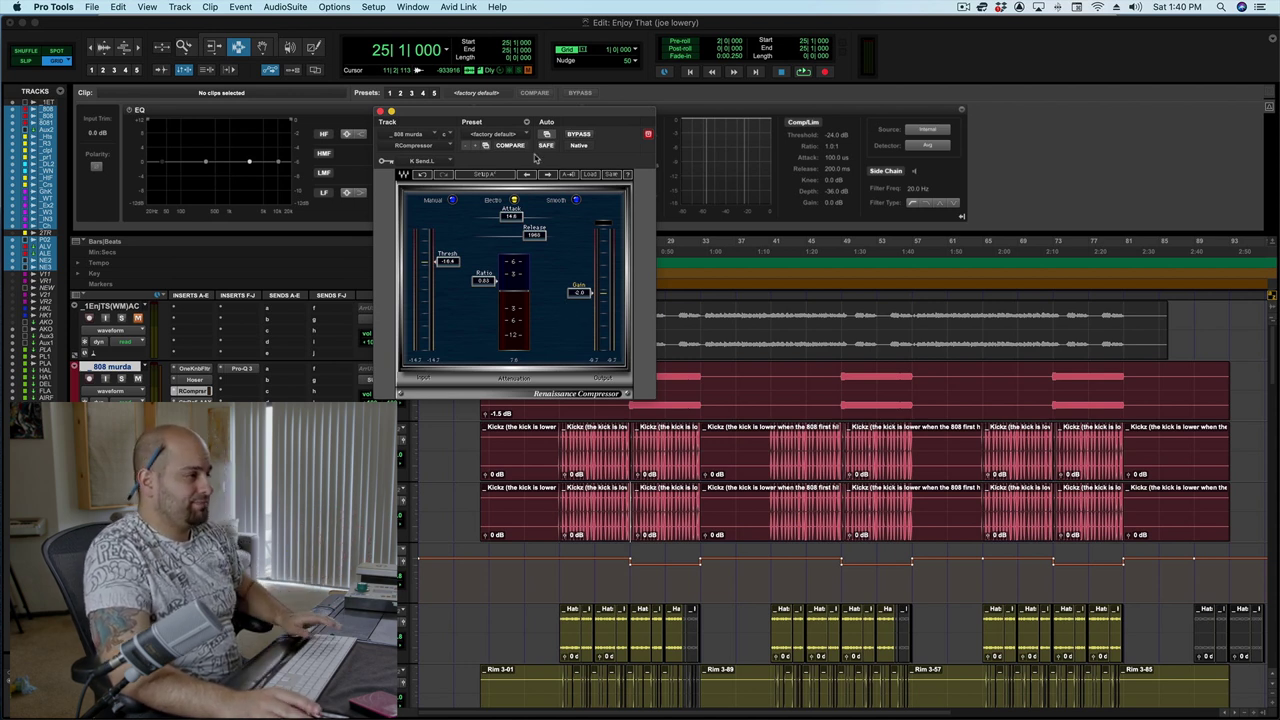
Audition the 808 with the compressor active versus bypassed, then close the window.
{"action": "key", "text": "space"}
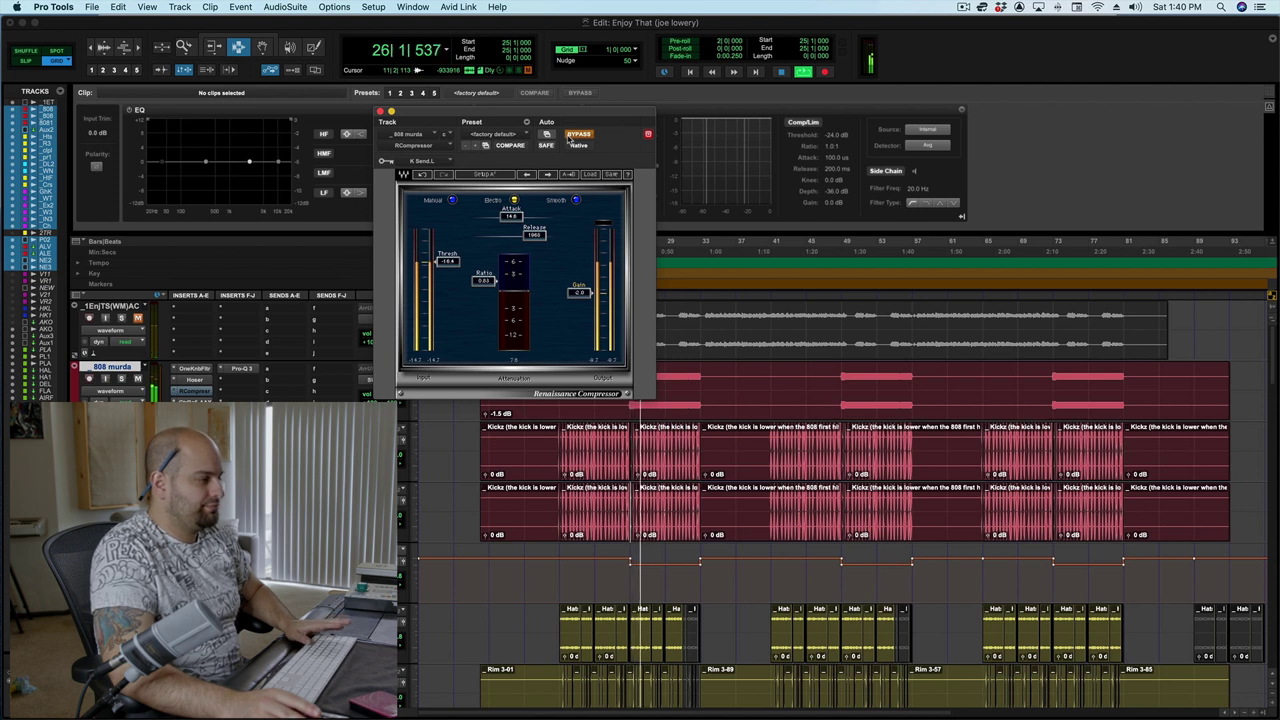
{"action": "left_click", "coordinate": [570, 136]}
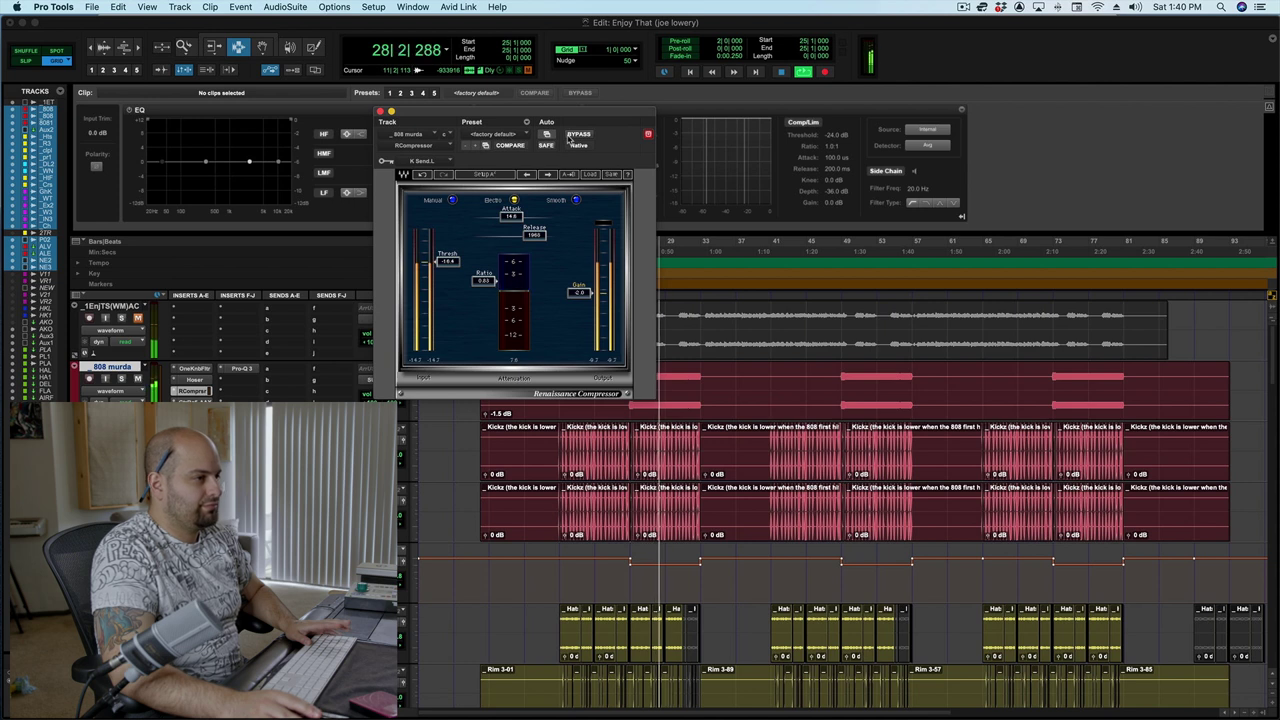
{"action": "left_click", "coordinate": [572, 136]}
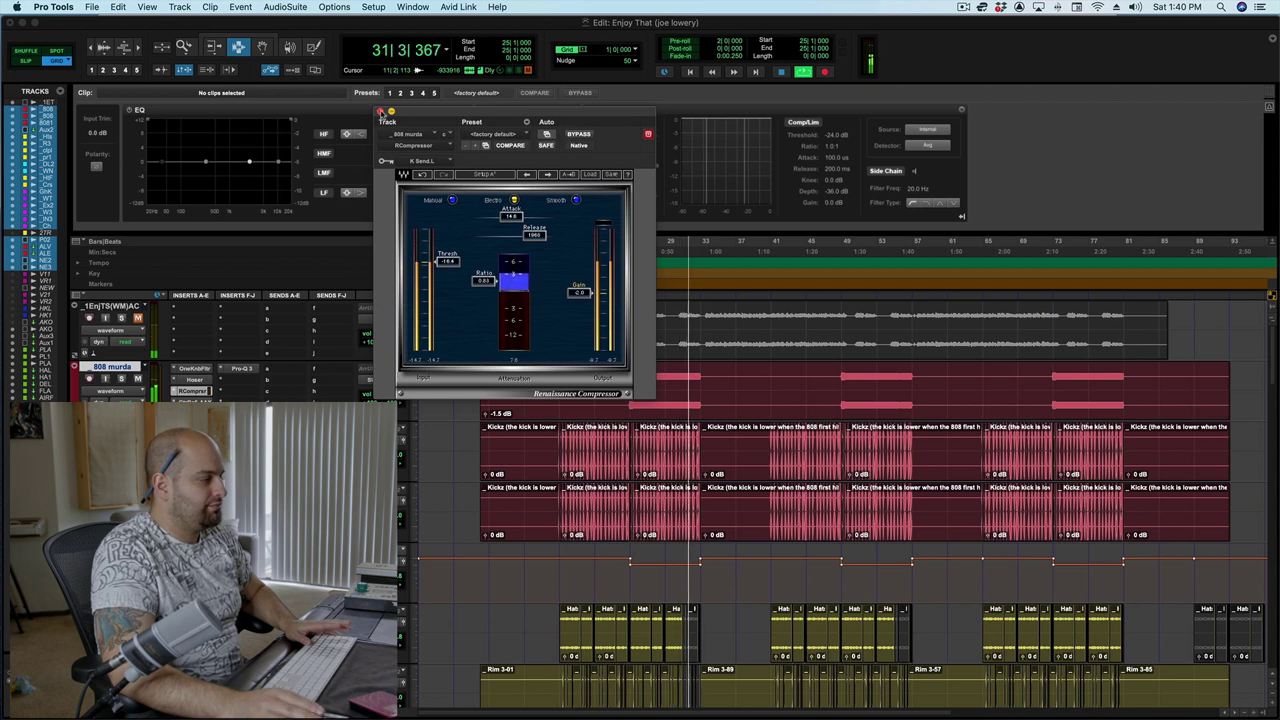
{"action": "left_click", "coordinate": [380, 111]}
{"action": "key", "text": "space"}
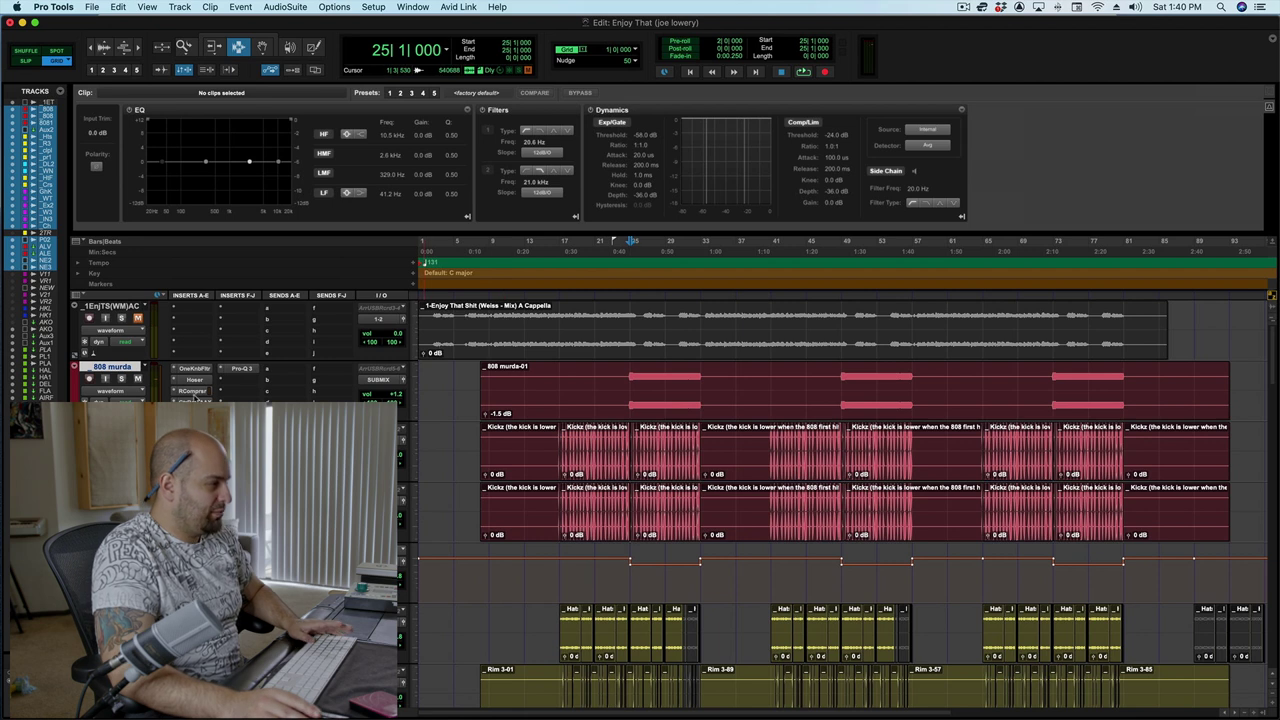
{"action": "key", "text": "space"}
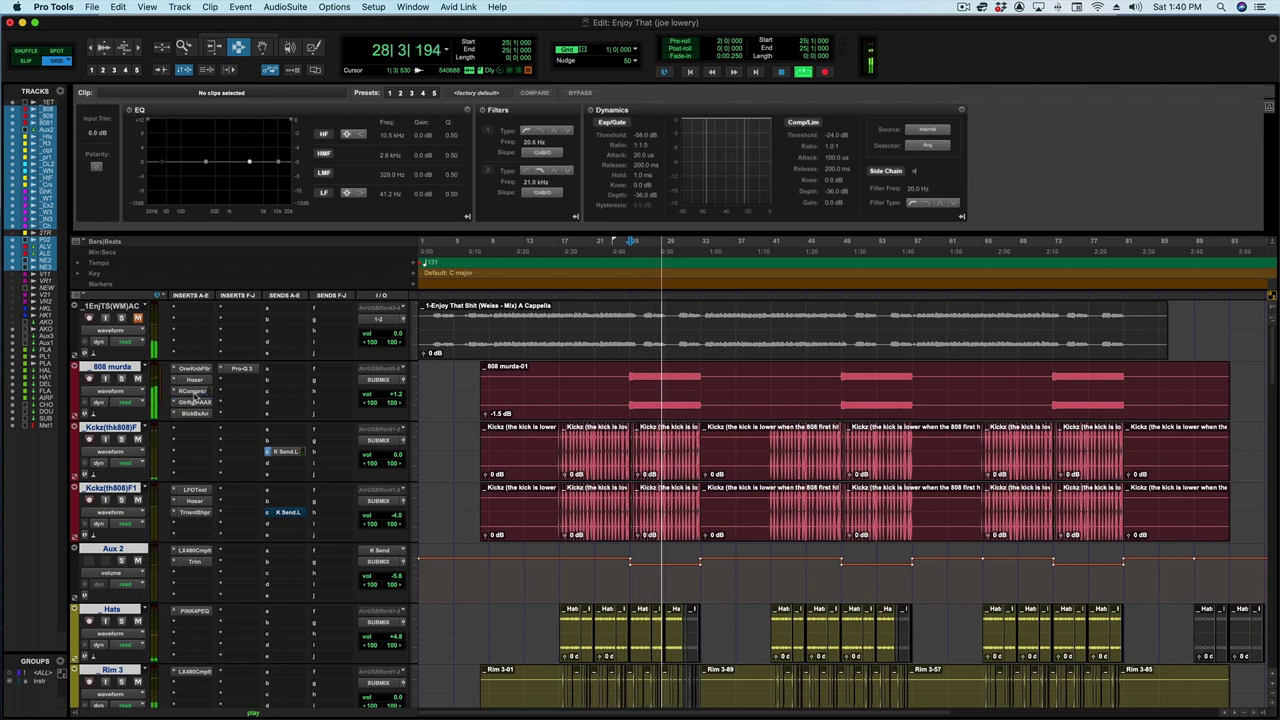
{"action": "key", "text": "space"}
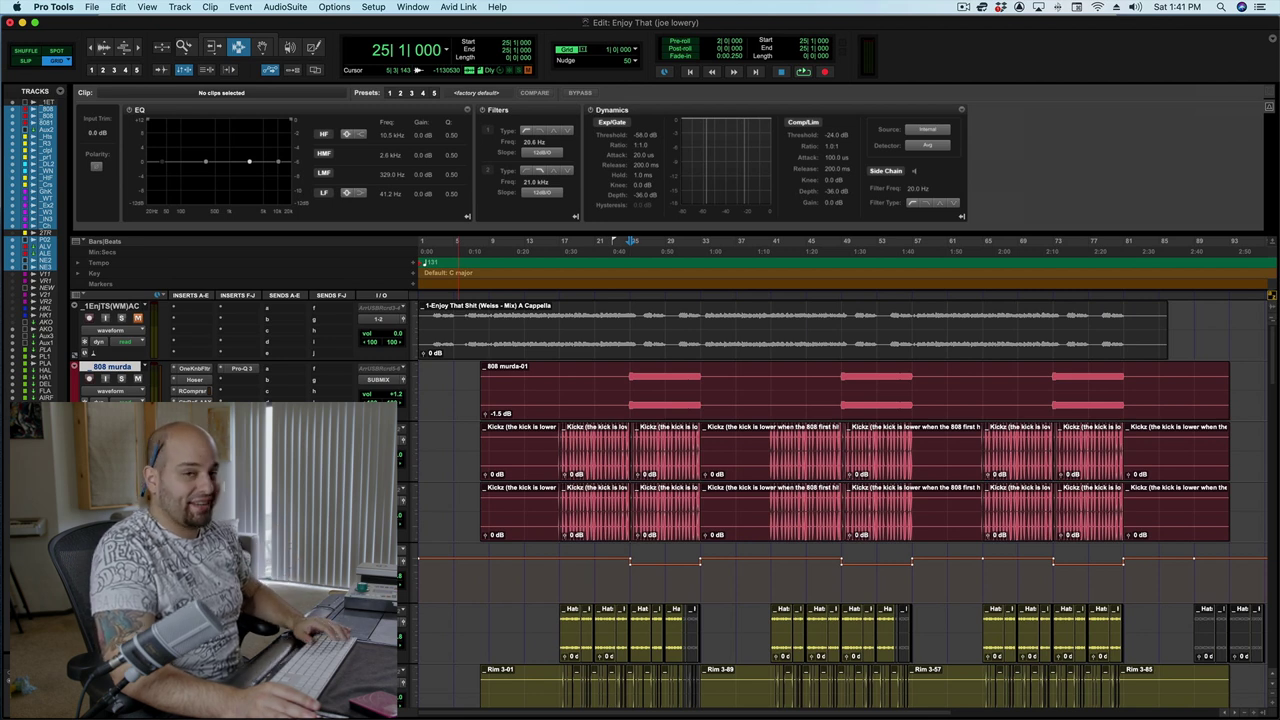
Set the start at bar 17 on the Kickz clip and open LFOTool on Kickz (thck808) F1.
{"action": "key", "text": "space"}
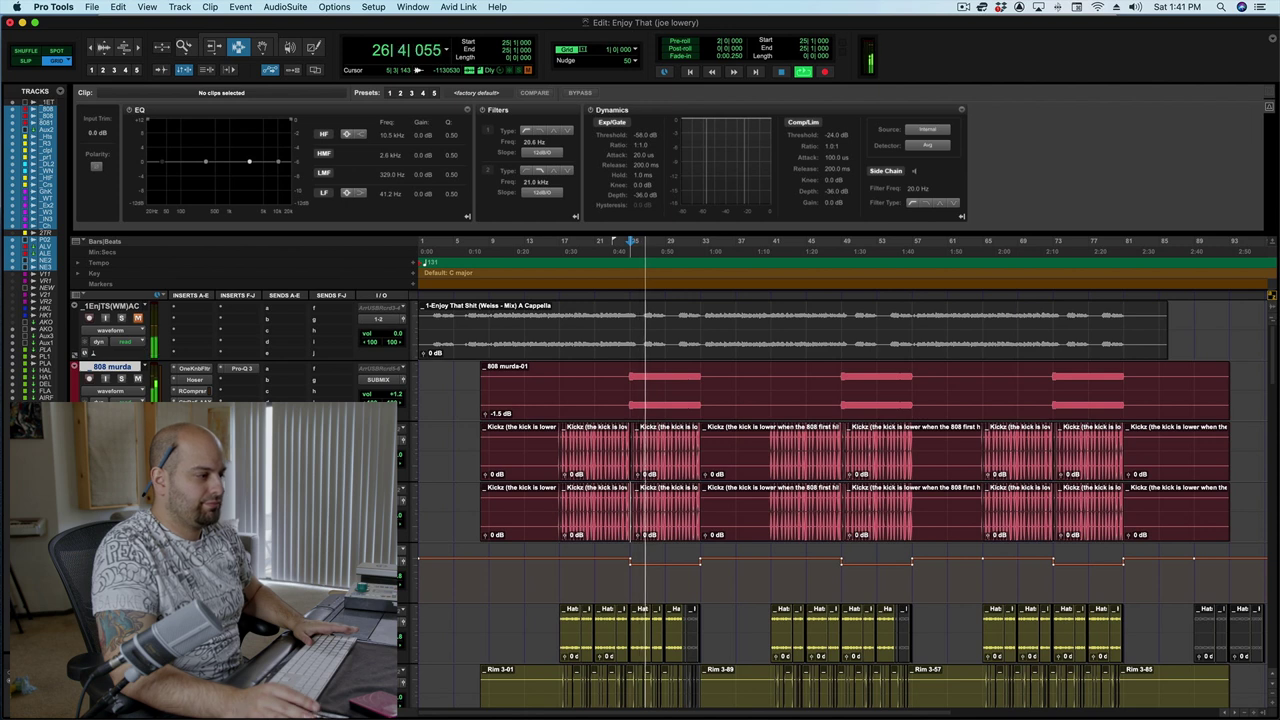
{"action": "key", "text": "space"}
{"action": "left_click", "coordinate": [558, 445]}
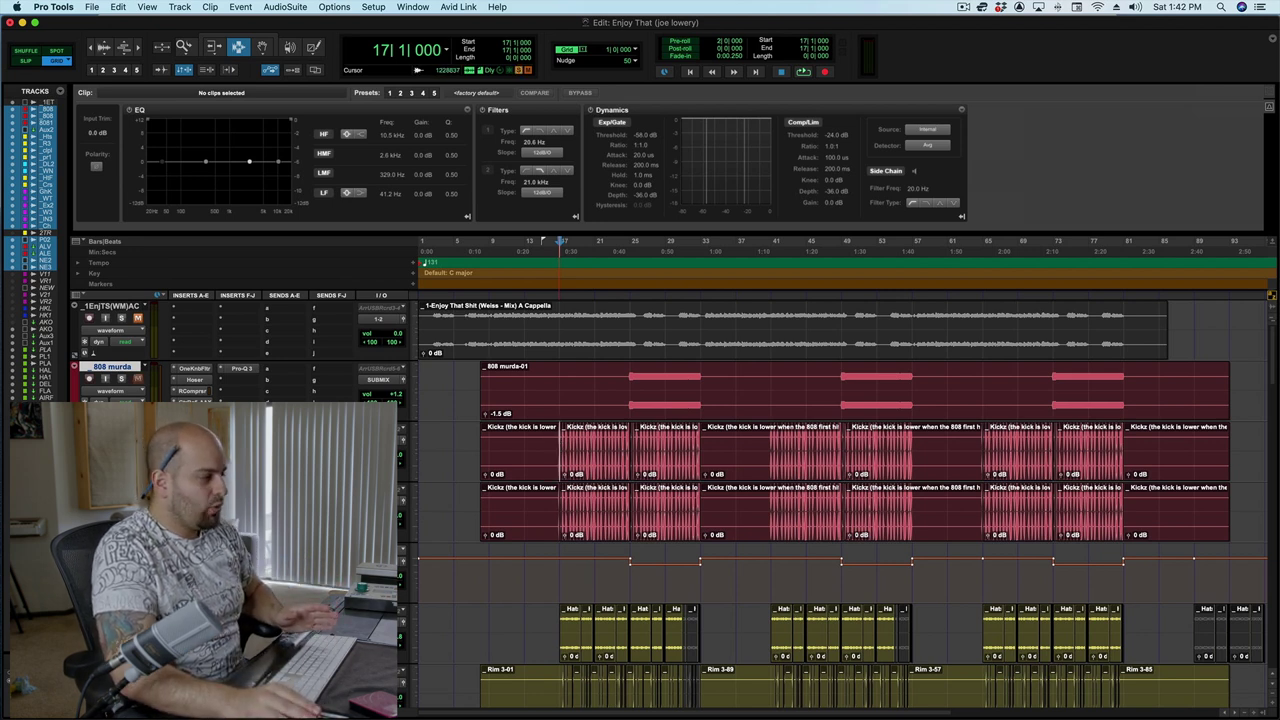
{"action": "left_click", "coordinate": [190, 428]}
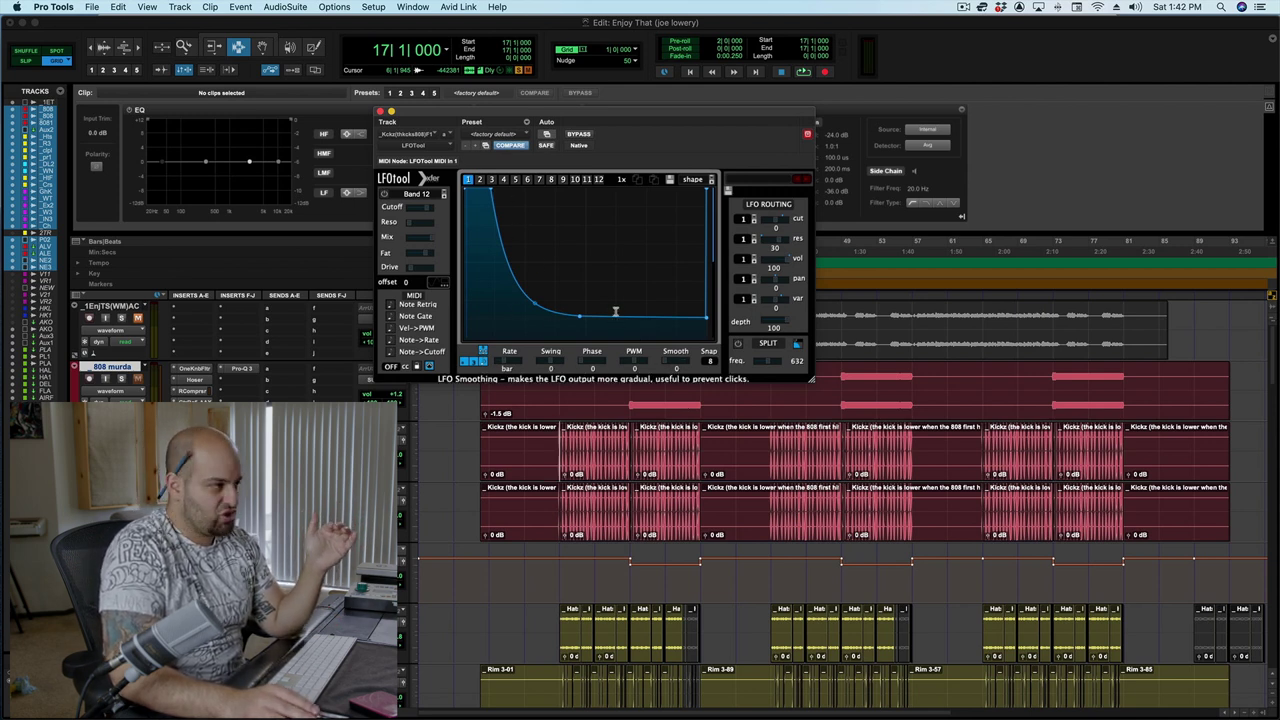
Play the Kickz track twice from bar 17 to hear the LFOTool volume curve.
{"action": "key", "text": "space"}
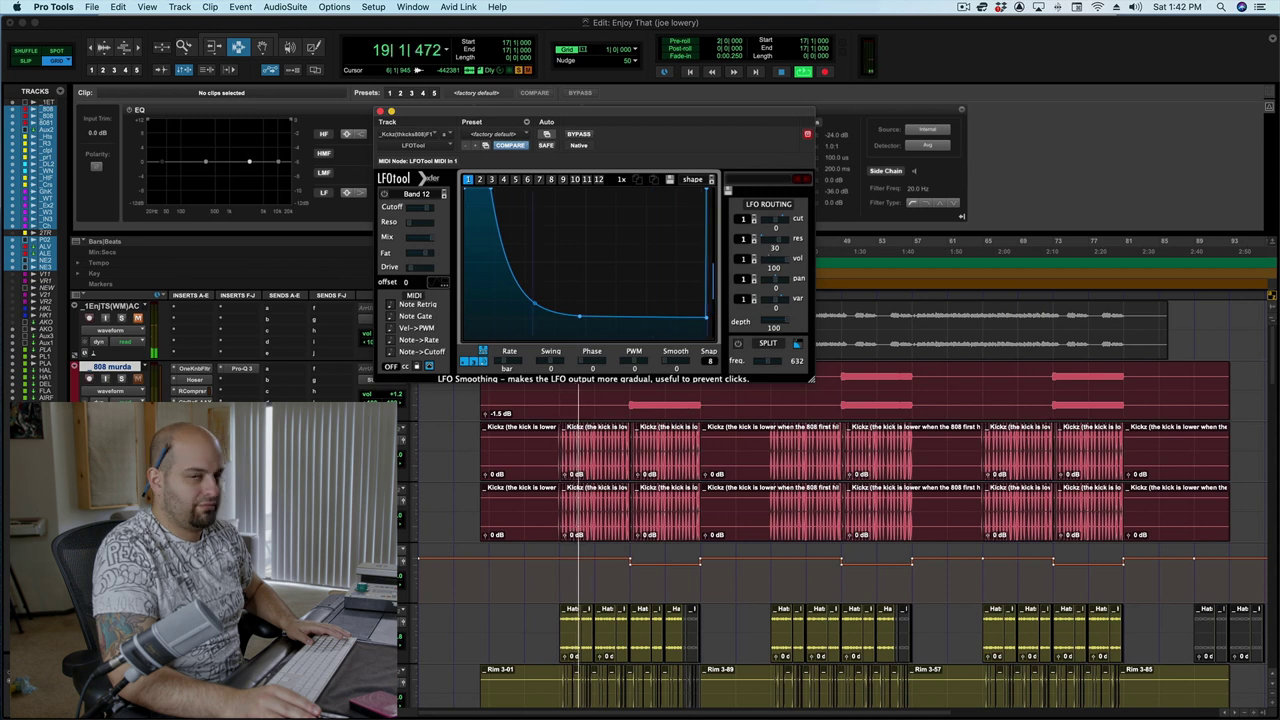
{"action": "key", "text": "space"}
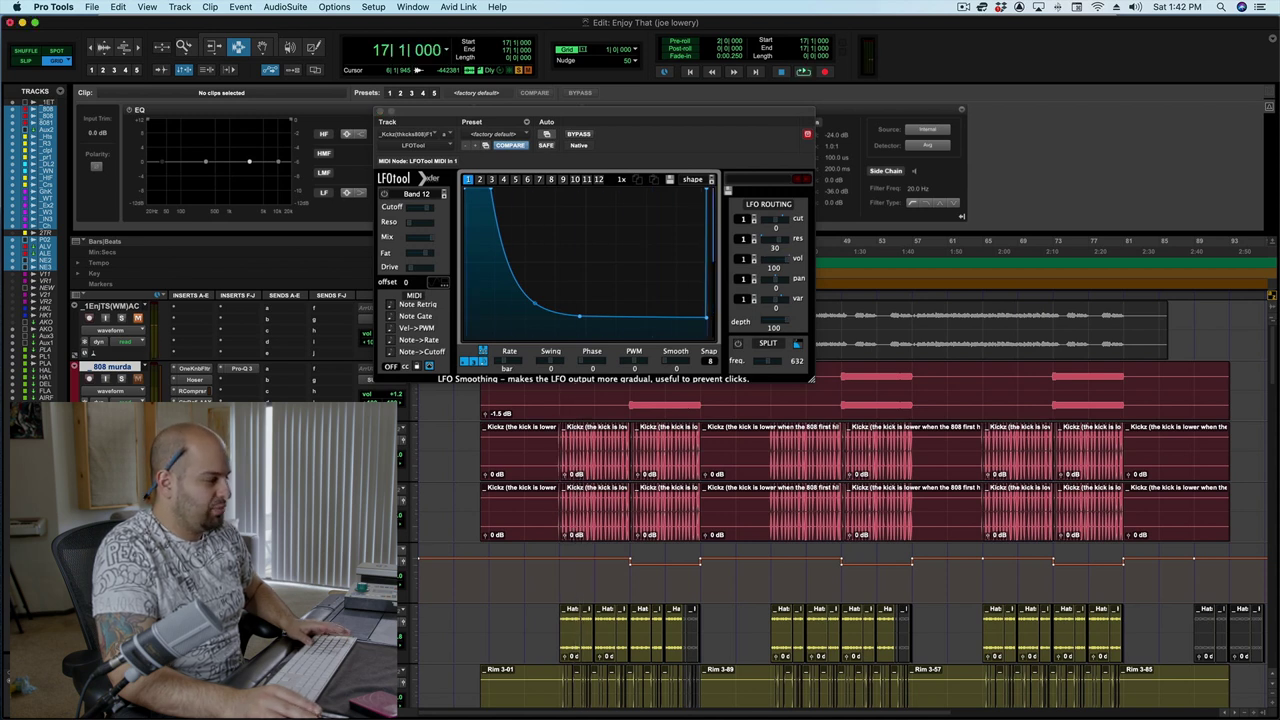
{"action": "key", "text": "space"}
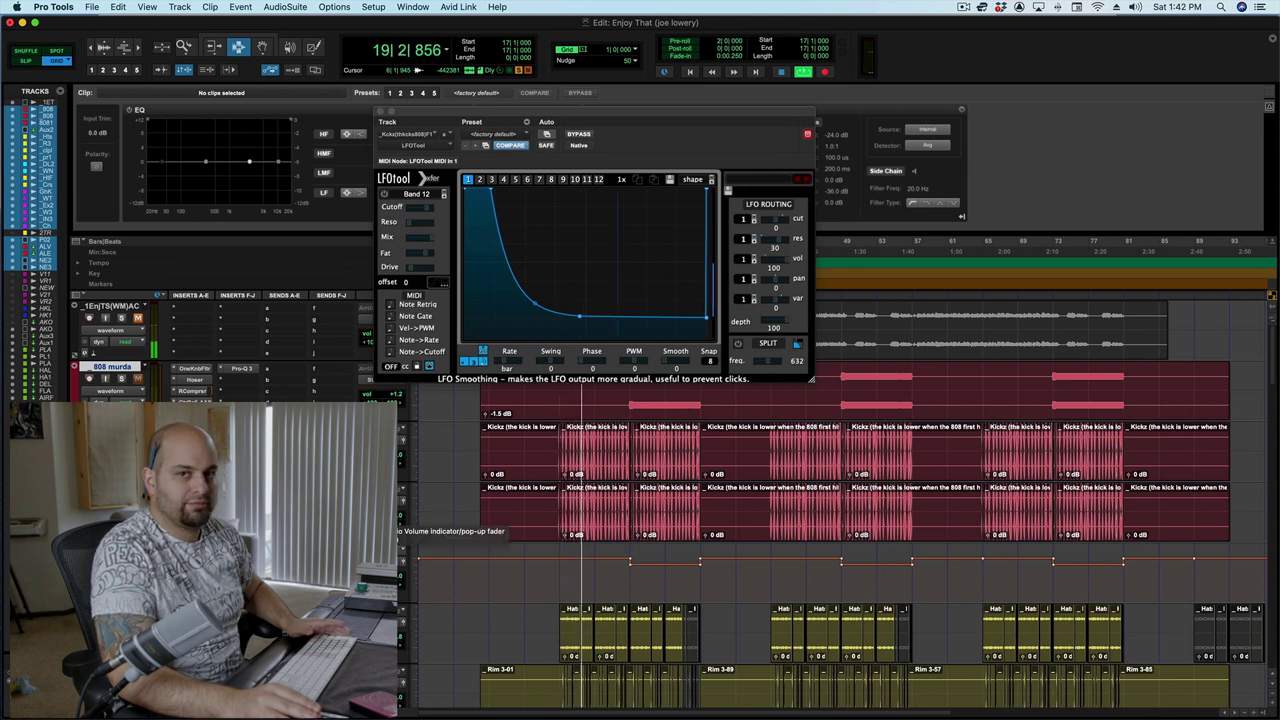
{"action": "key", "text": "space"}
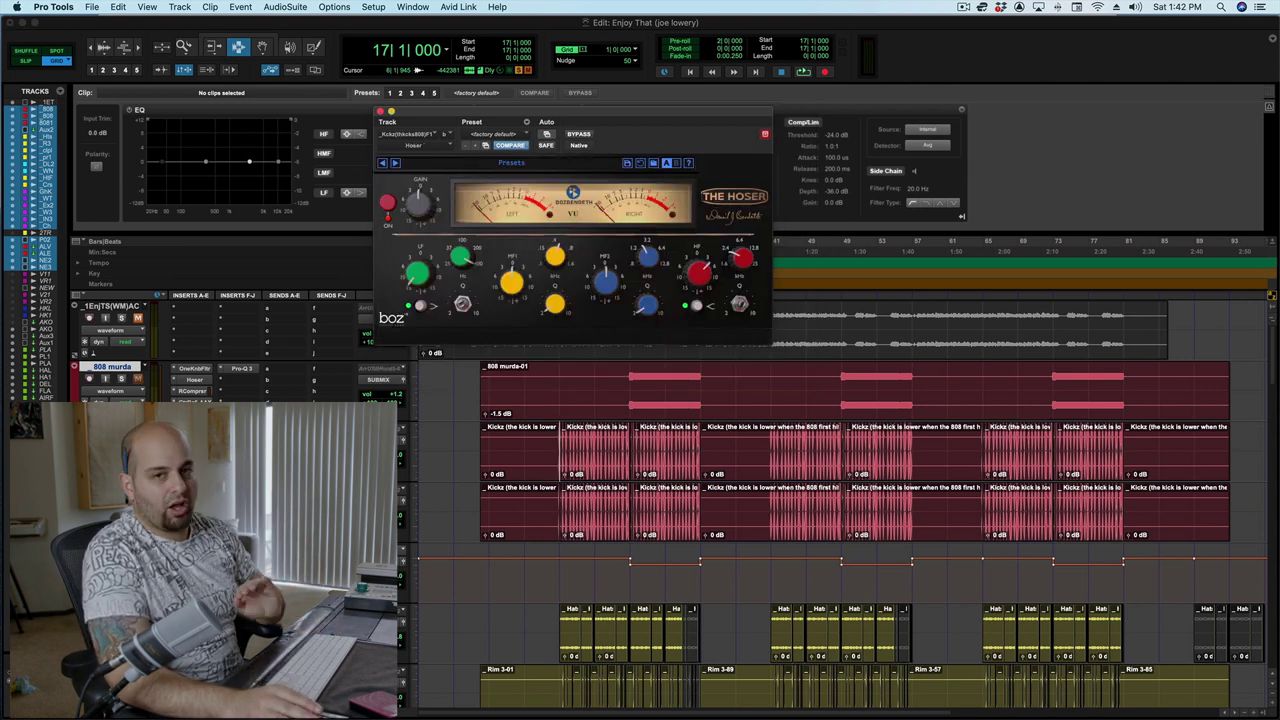
Confirm the Kickz Hoser EQ's green Band 1 gain is cut to -15 dB.
{"action": "mouse_move", "coordinate": [434, 285]}
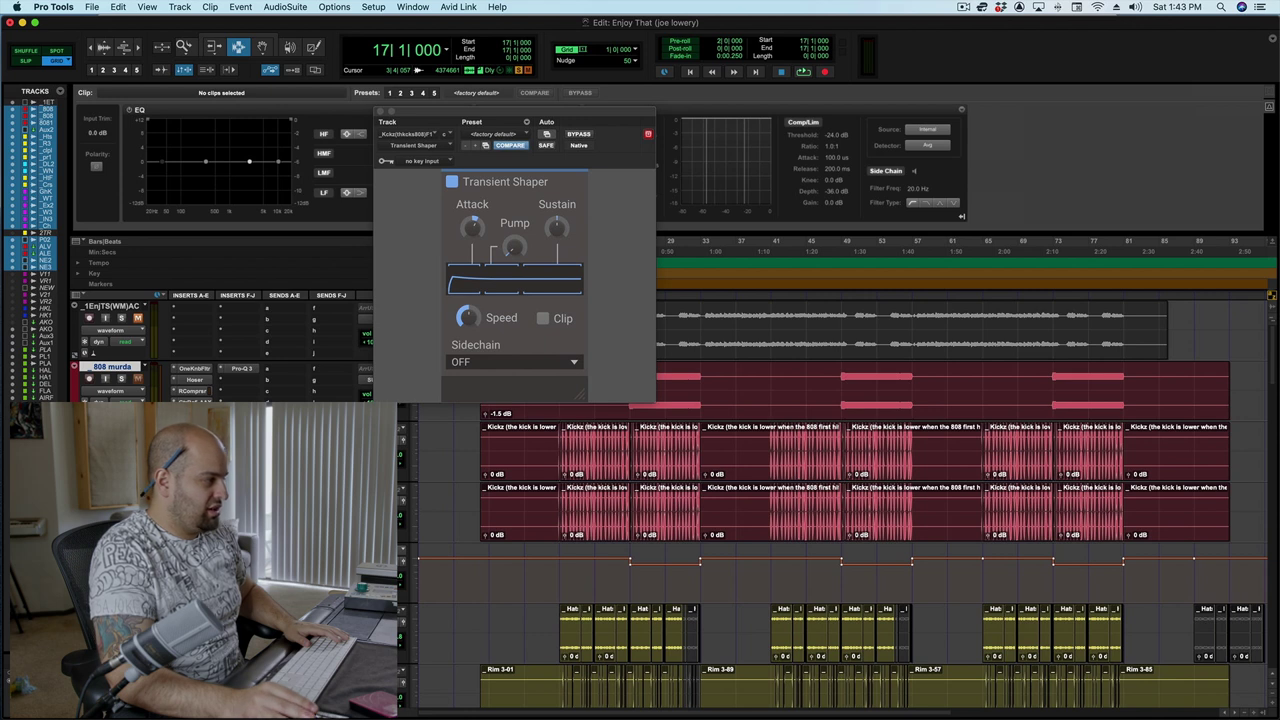
{"action": "key", "text": "space"}
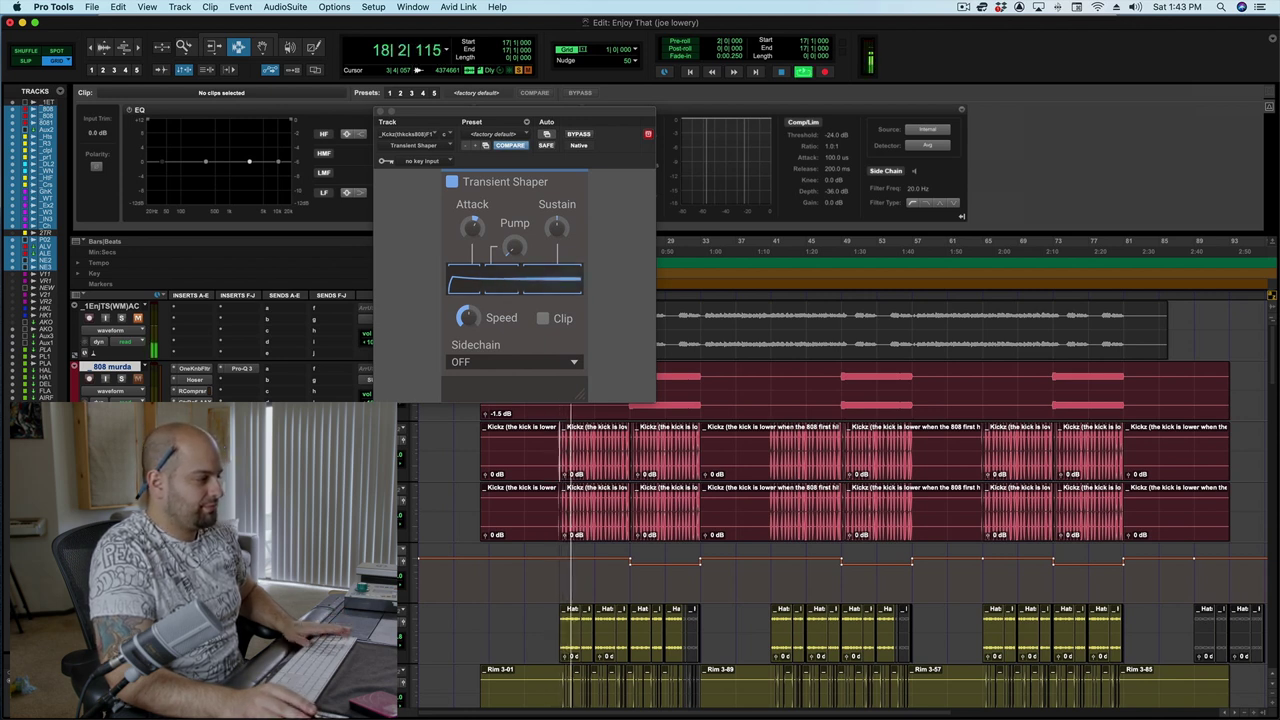
{"action": "key", "text": "space"}
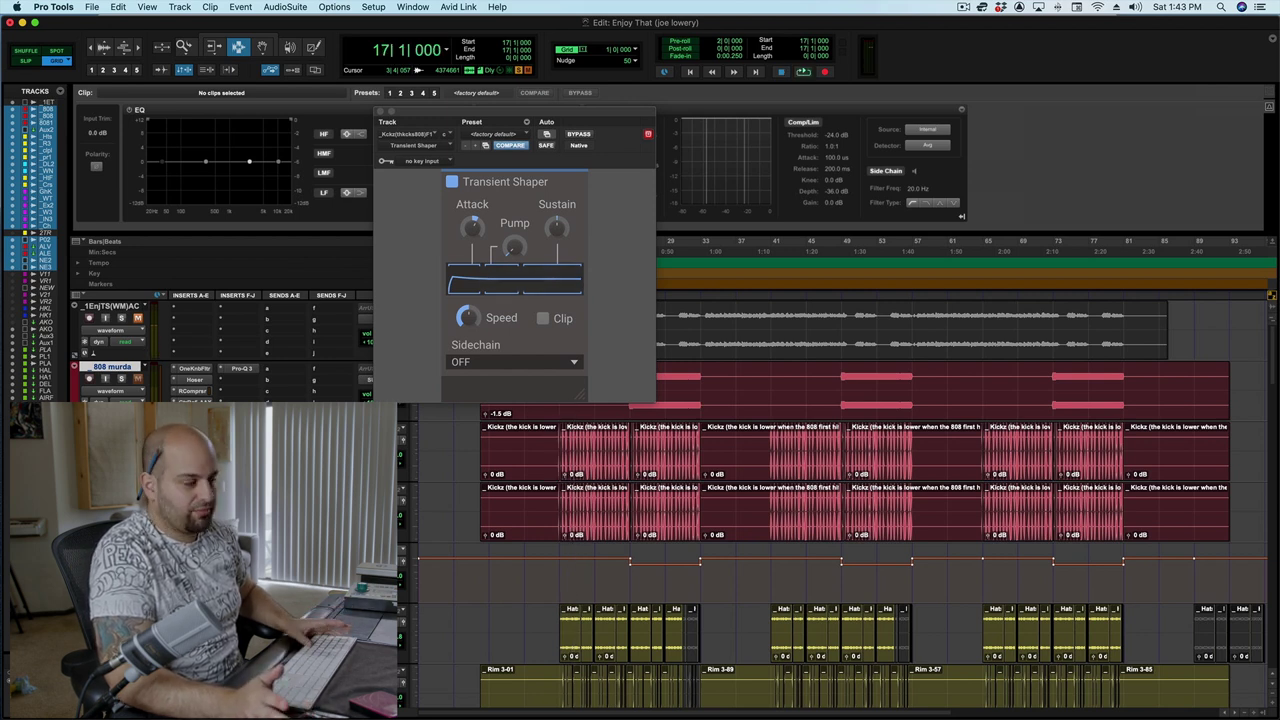
{"action": "key", "text": "space"}
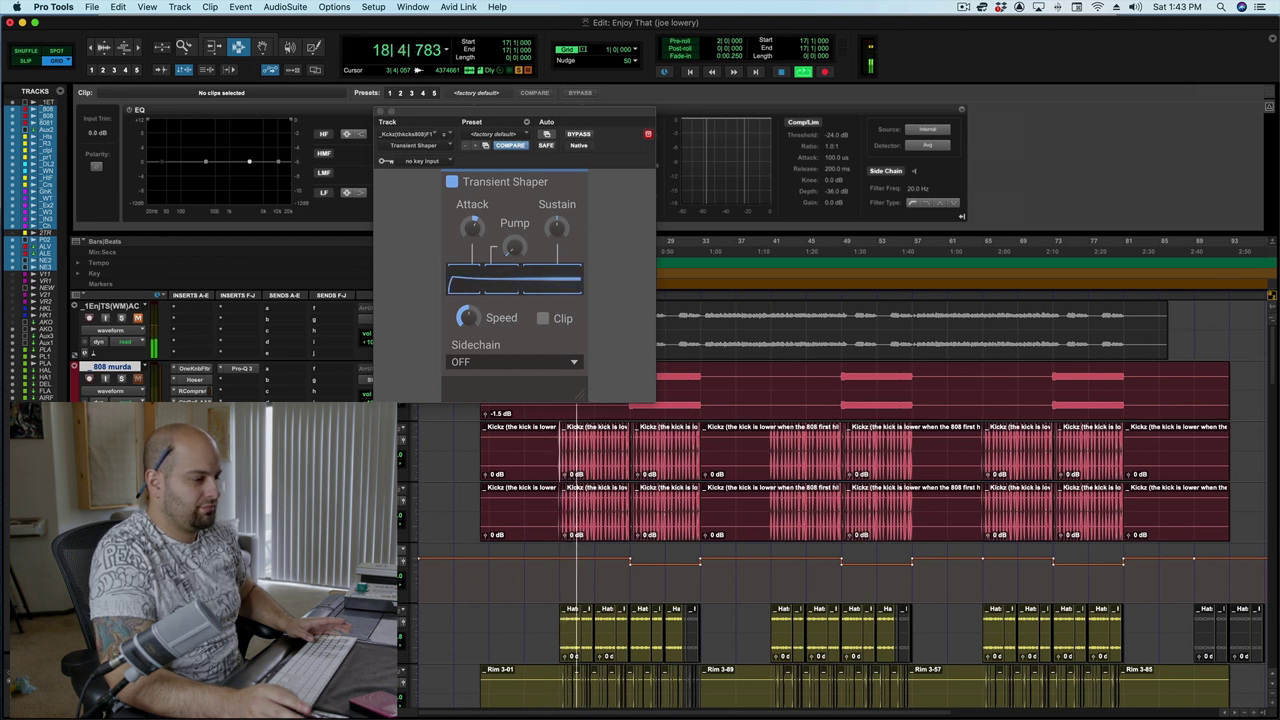
{"action": "key", "text": "space"}
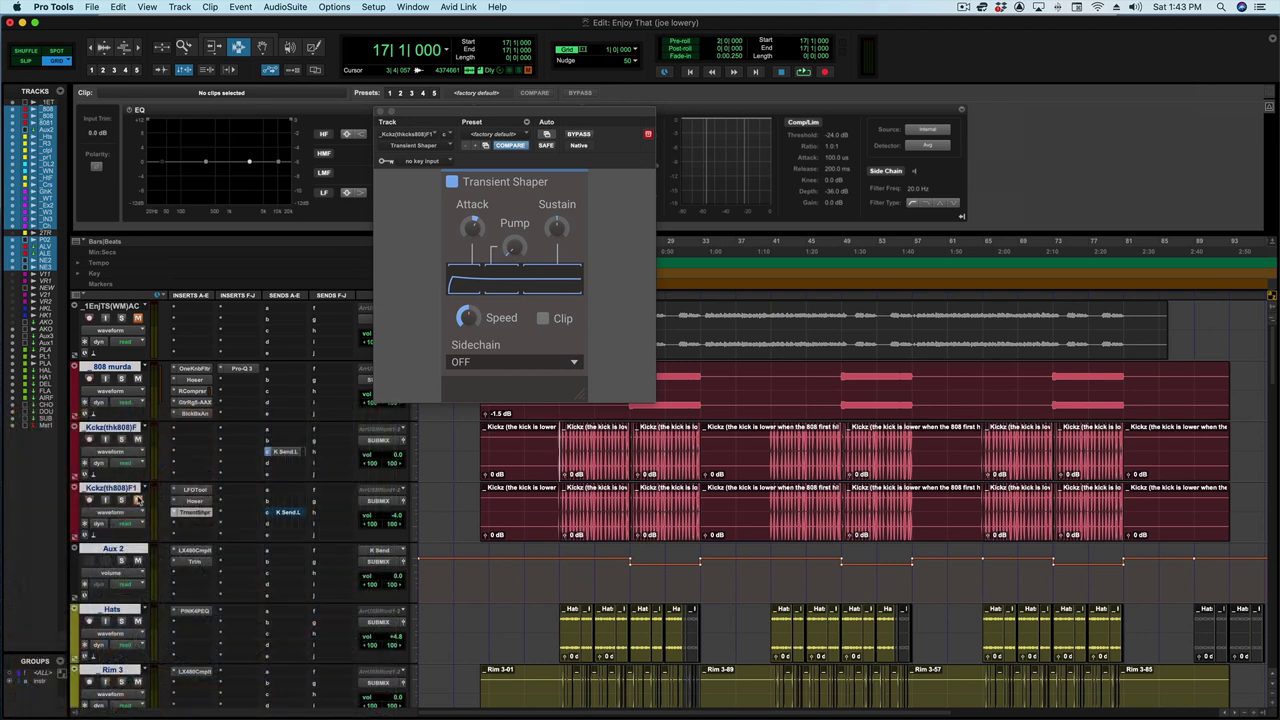
{"action": "key", "text": "space"}
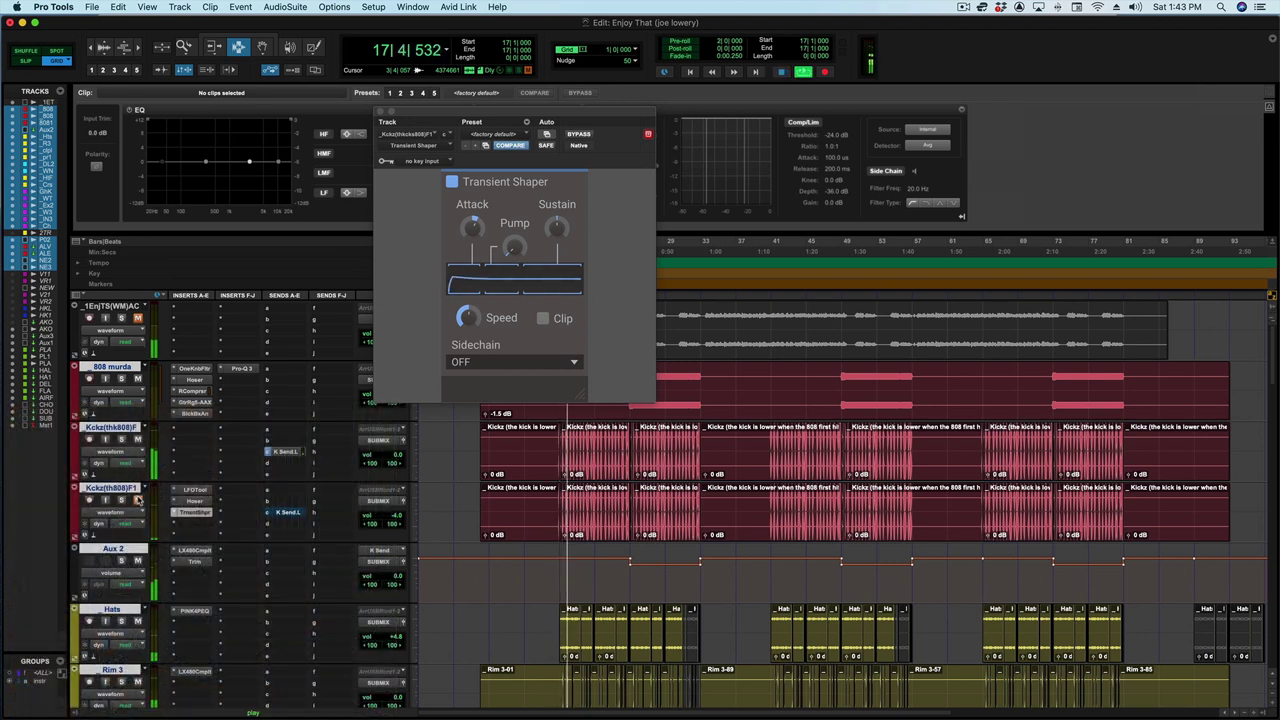